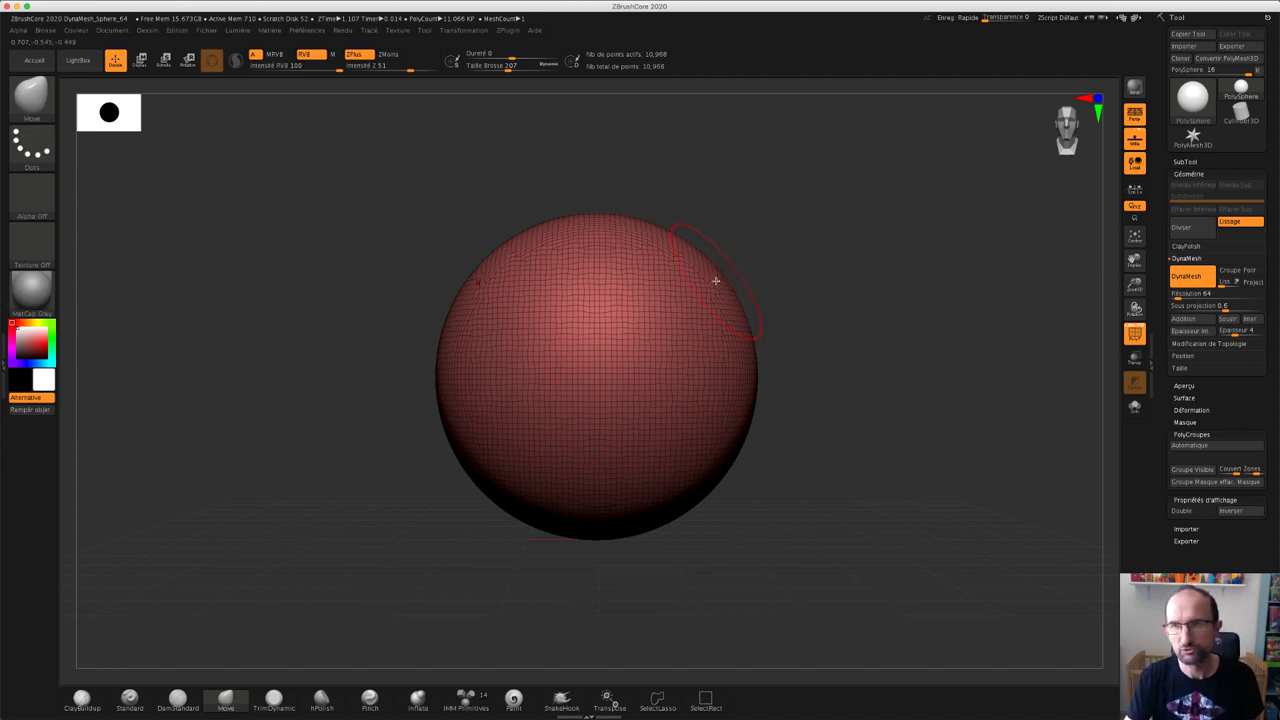
Switch off DynaMesh, then pull two ear bulges up from the top and push the sides outward
{"action": "left_click", "coordinate": [1185, 276]}
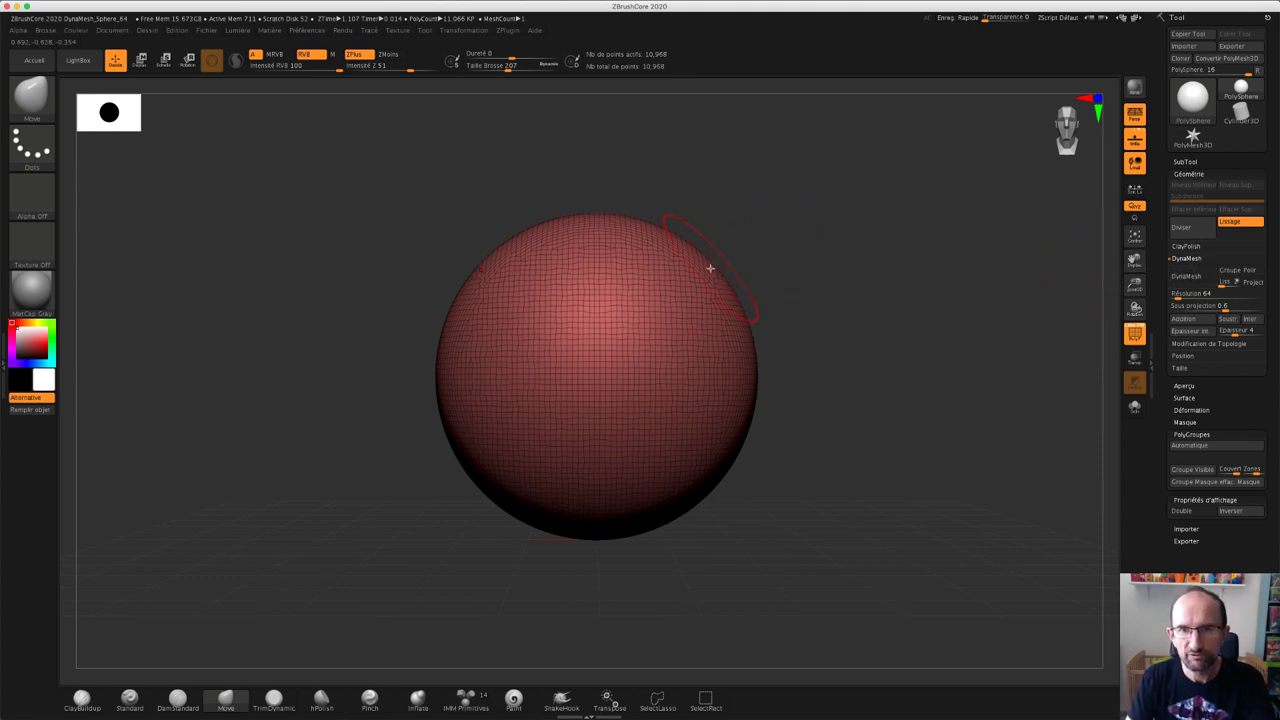
{"action": "left_click_drag", "start_coordinate": [707, 268], "coordinate": [802, 203]}
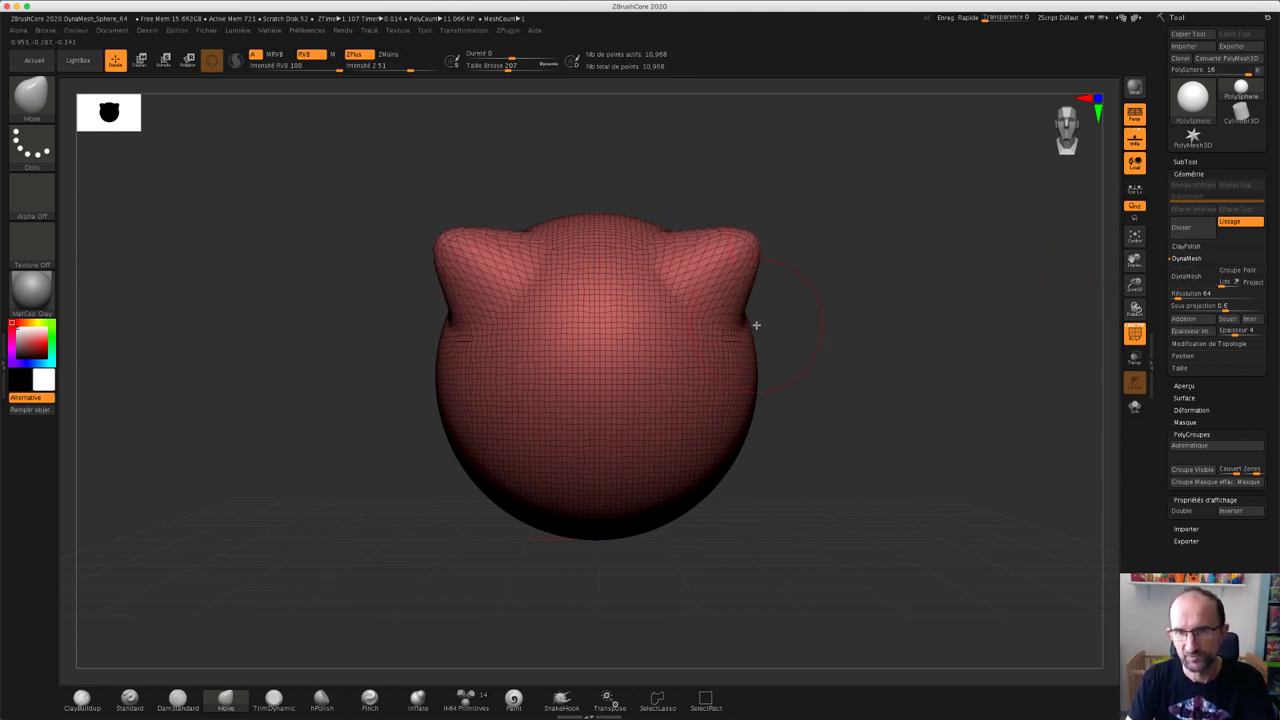
{"action": "left_click_drag", "start_coordinate": [742, 325], "coordinate": [820, 277]}
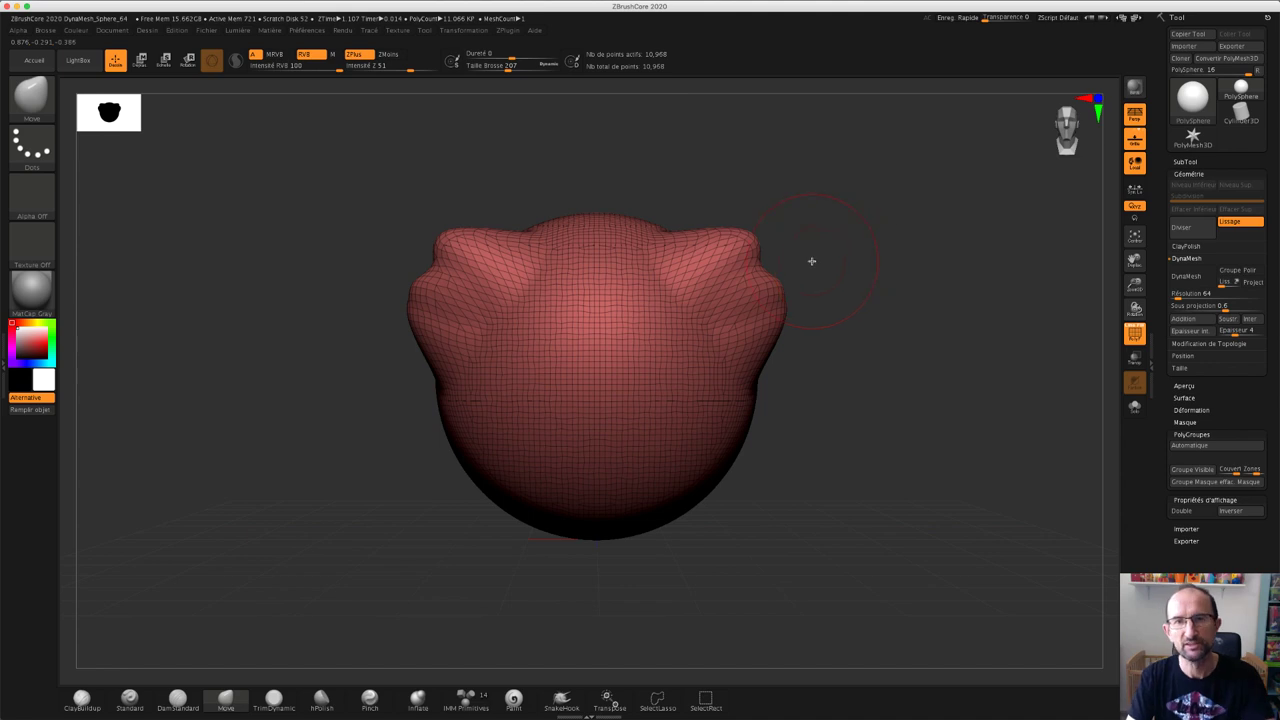
{"action": "mouse_move", "coordinate": [822, 247]}
{"action": "left_mouse_down"}
{"action": "mouse_move", "coordinate": [823, 233]}
{"action": "mouse_move", "coordinate": [735, 265]}
{"action": "left_mouse_up"}
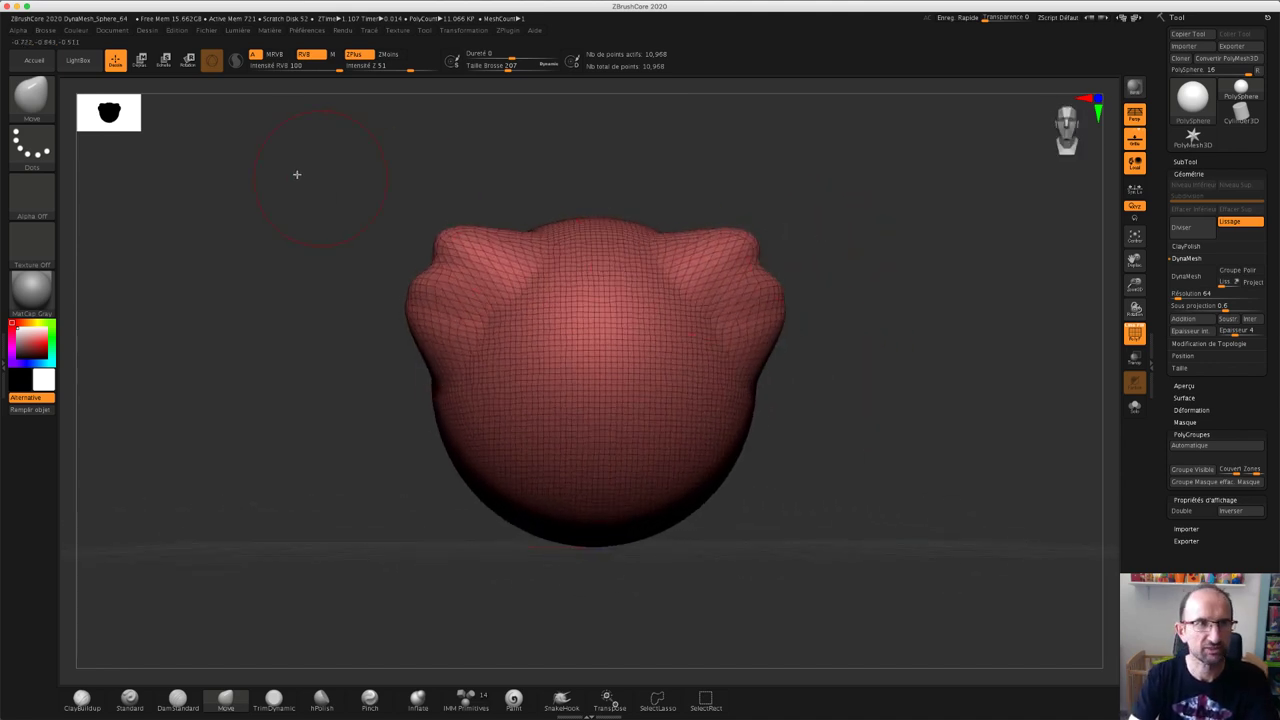
With the Clay brush, sculpt symmetric raised bands across the head's forehead and cheeks
{"action": "left_click", "coordinate": [32, 95]}
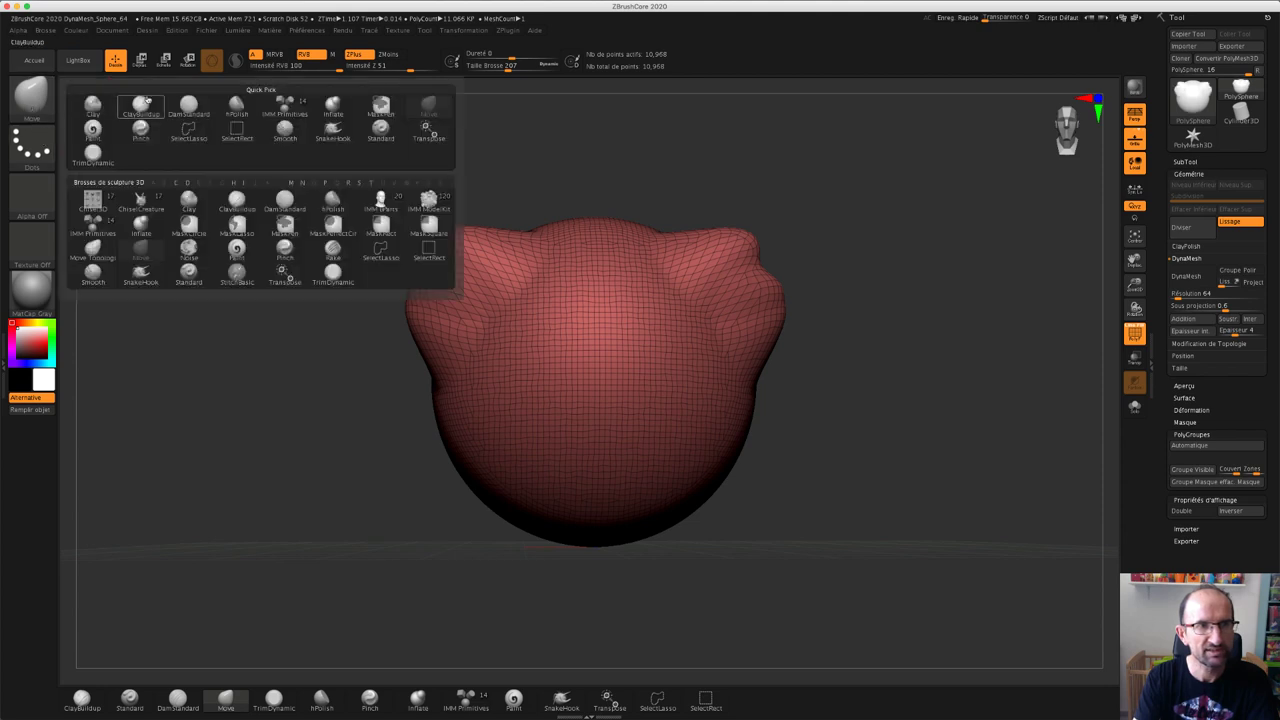
{"action": "left_click", "coordinate": [87, 110]}
{"action": "mouse_move", "coordinate": [693, 288]}
{"action": "left_mouse_down"}
{"action": "mouse_move", "coordinate": [723, 386]}
{"action": "mouse_move", "coordinate": [666, 283]}
{"action": "mouse_move", "coordinate": [703, 414]}
{"action": "mouse_move", "coordinate": [720, 354]}
{"action": "mouse_move", "coordinate": [709, 289]}
{"action": "mouse_move", "coordinate": [726, 391]}
{"action": "mouse_move", "coordinate": [702, 300]}
{"action": "mouse_move", "coordinate": [702, 342]}
{"action": "left_mouse_up"}
{"action": "mouse_move", "coordinate": [878, 247]}
{"action": "left_mouse_down"}
{"action": "mouse_move", "coordinate": [849, 229]}
{"action": "mouse_move", "coordinate": [881, 243]}
{"action": "mouse_move", "coordinate": [871, 260]}
{"action": "left_mouse_up"}
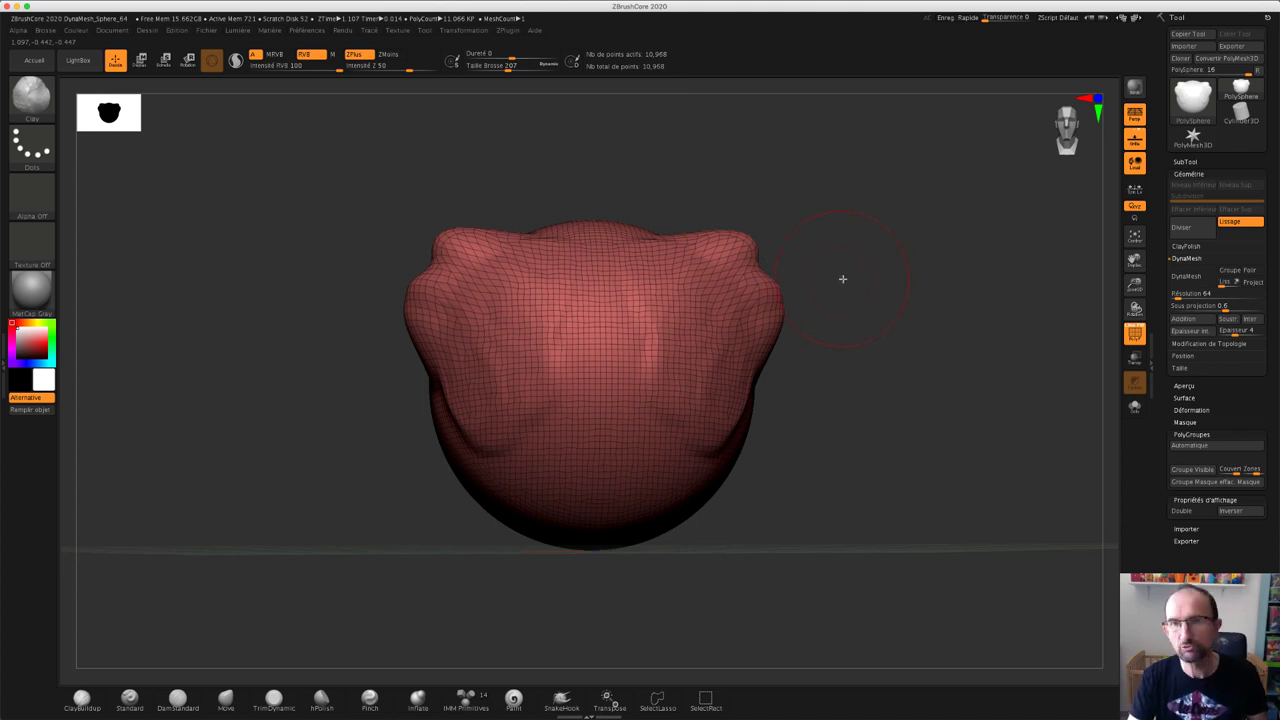
Drag a SelectRect over the head so only its two outer shell pieces stay visible
{"action": "key", "text": "ctrl+shift"}
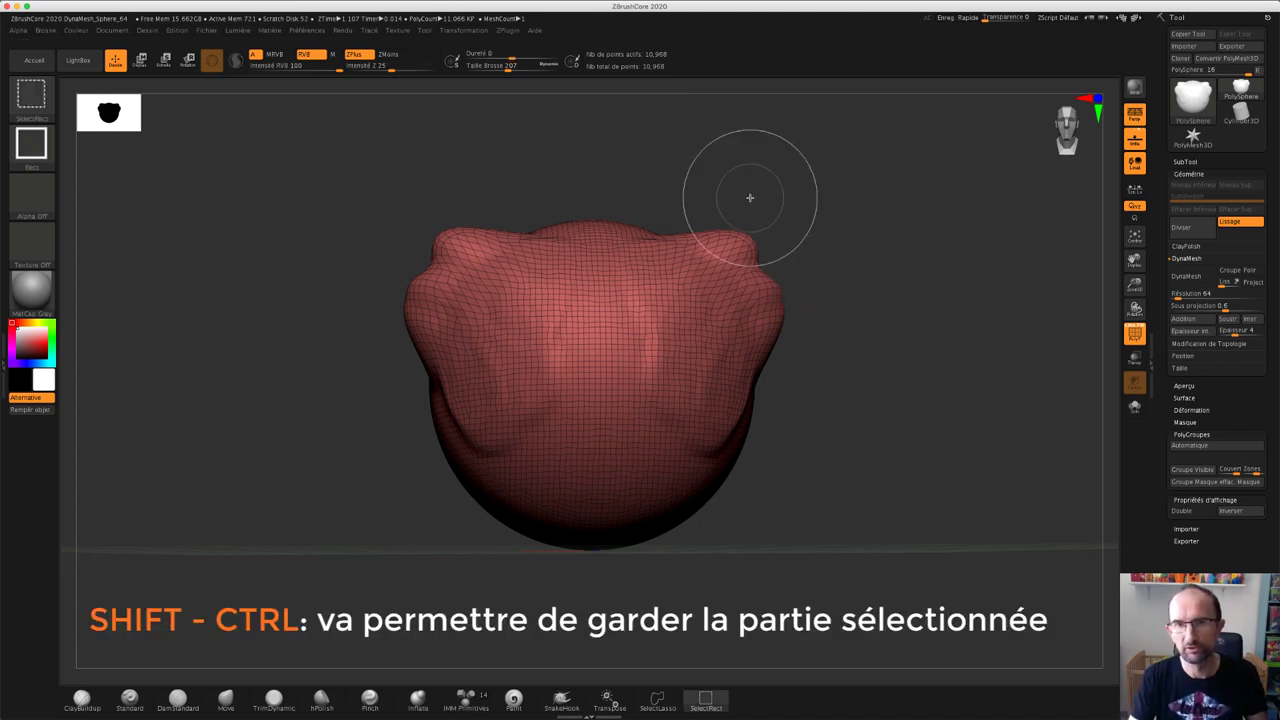
{"action": "mouse_move", "coordinate": [689, 180]}
{"action": "left_mouse_down", "text": "ctrl+shift"}
{"action": "mouse_move", "coordinate": [887, 494]}
{"action": "mouse_move", "coordinate": [920, 512]}
{"action": "left_mouse_up", "text": "ctrl+shift"}
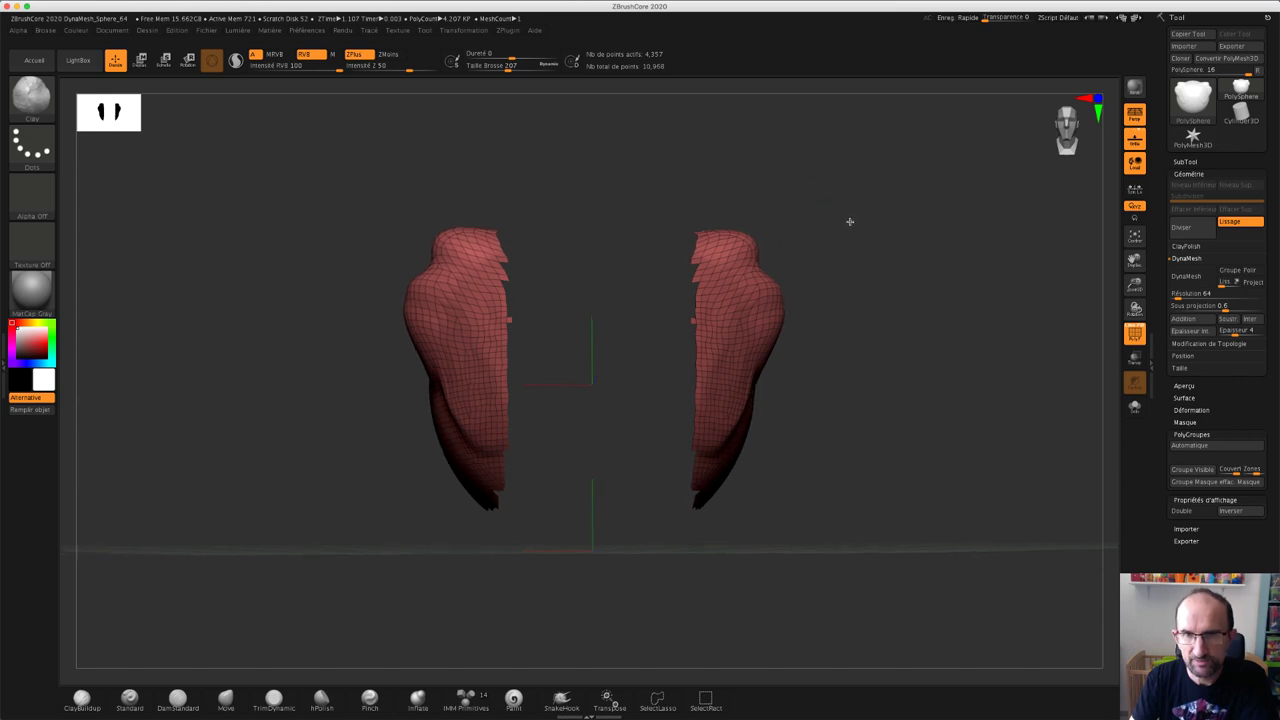
{"action": "mouse_move", "coordinate": [849, 221]}
{"action": "left_mouse_down"}
{"action": "mouse_move", "coordinate": [863, 229]}
{"action": "mouse_move", "coordinate": [846, 211]}
{"action": "mouse_move", "coordinate": [854, 230]}
{"action": "left_mouse_up"}
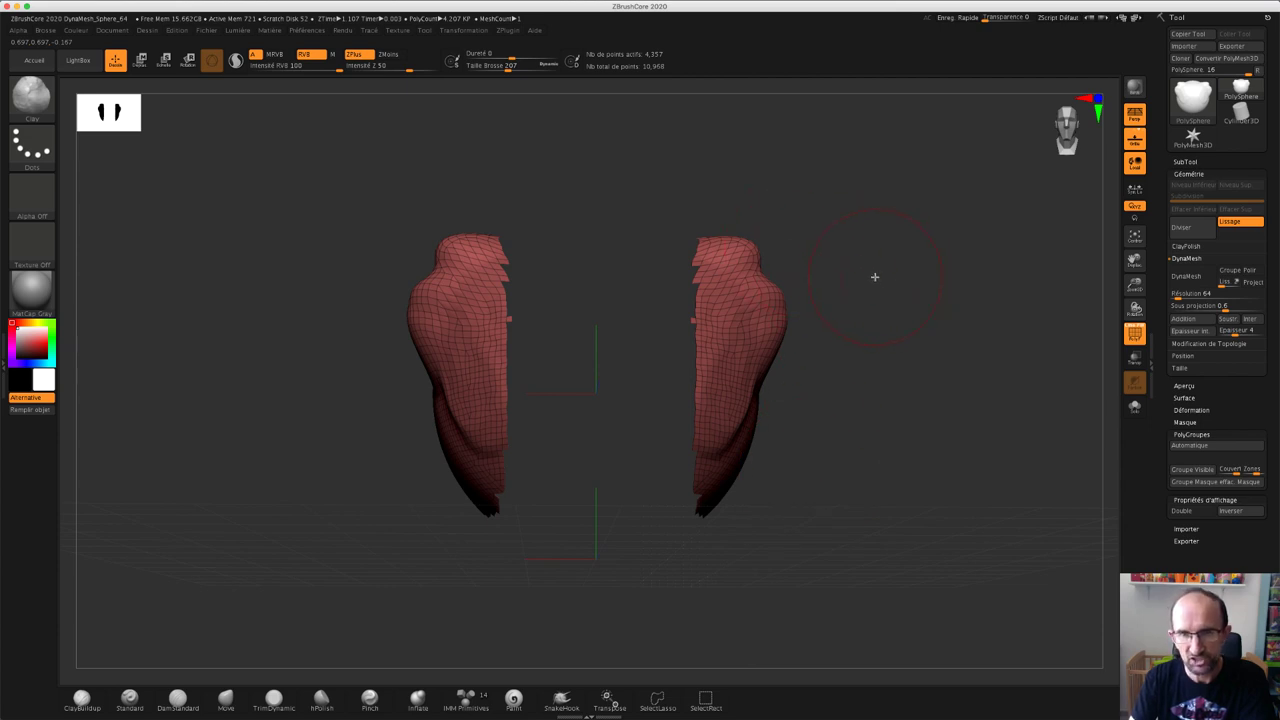
{"action": "mouse_move", "coordinate": [875, 277]}
{"action": "left_mouse_down"}
{"action": "mouse_move", "coordinate": [854, 257]}
{"action": "mouse_move", "coordinate": [894, 266]}
{"action": "mouse_move", "coordinate": [889, 300]}
{"action": "mouse_move", "coordinate": [866, 263]}
{"action": "left_mouse_up"}
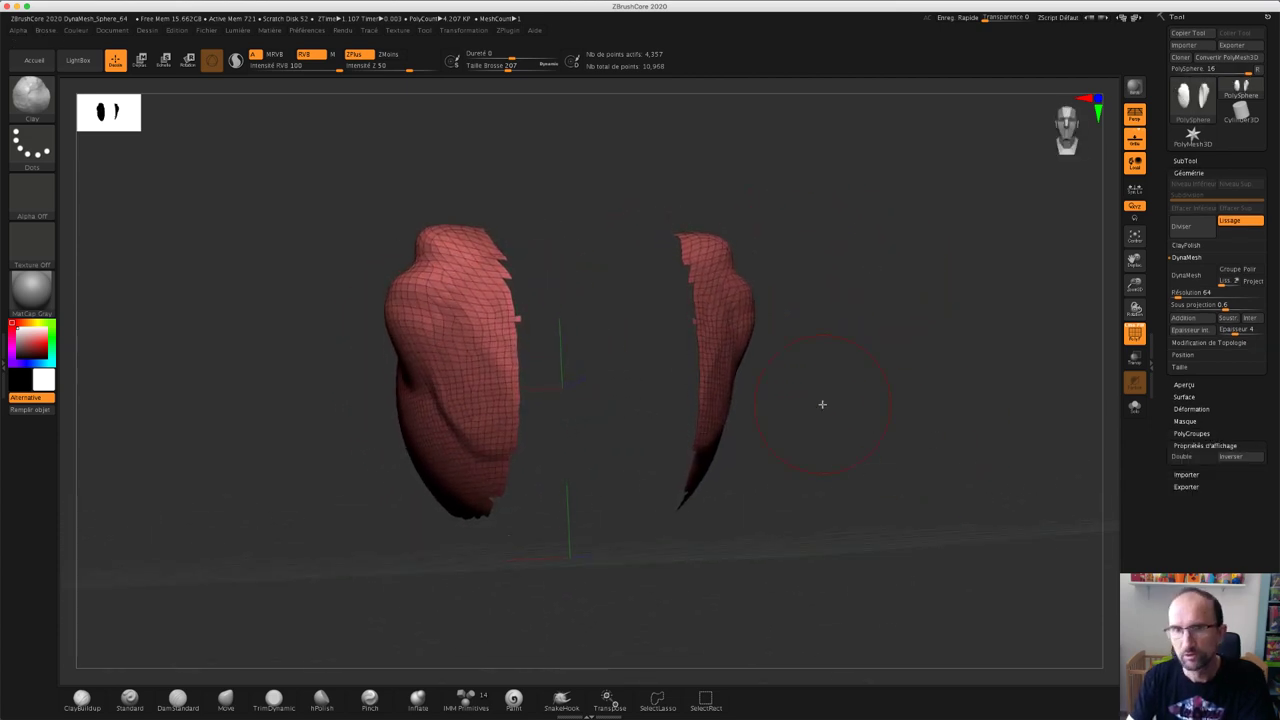
Turn on Double display to show the halves' inner faces, and reshape both mirrored tops
{"action": "left_click", "coordinate": [1182, 456]}
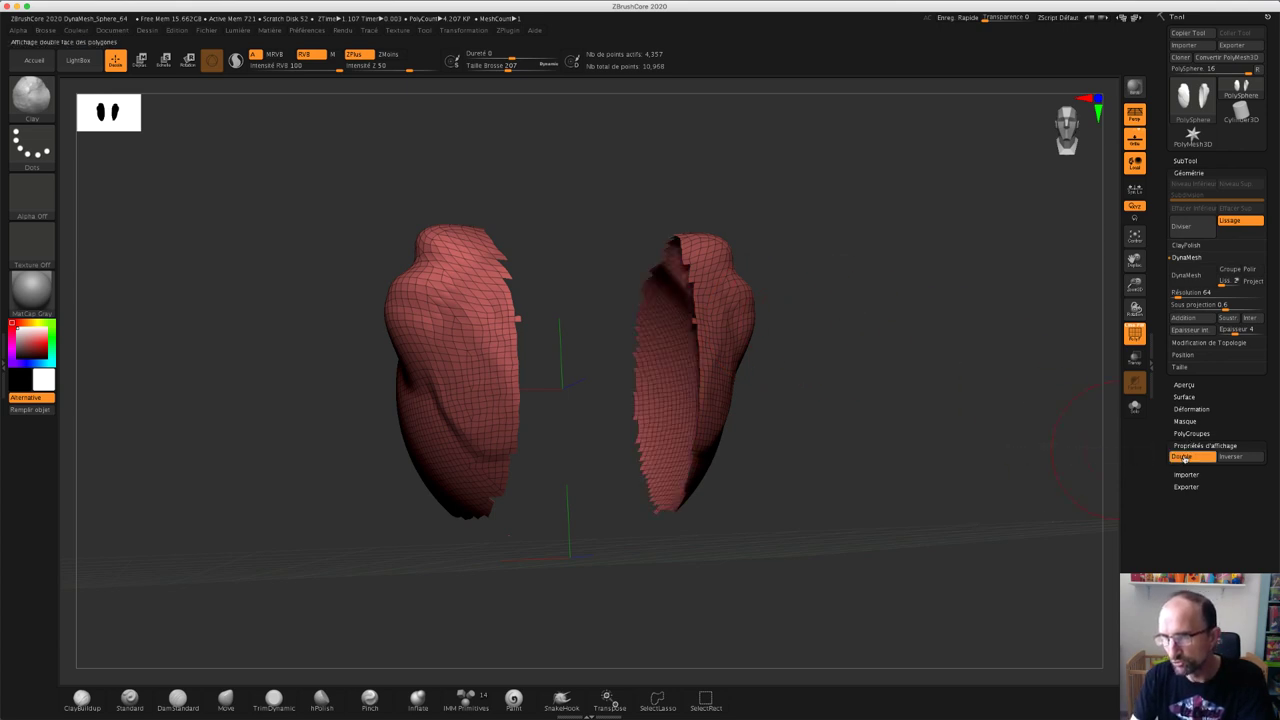
{"action": "mouse_move", "coordinate": [824, 252]}
{"action": "left_mouse_down"}
{"action": "mouse_move", "coordinate": [854, 277]}
{"action": "mouse_move", "coordinate": [806, 268]}
{"action": "mouse_move", "coordinate": [834, 260]}
{"action": "mouse_move", "coordinate": [724, 314]}
{"action": "mouse_move", "coordinate": [715, 301]}
{"action": "left_mouse_up"}
{"action": "mouse_move", "coordinate": [801, 278]}
{"action": "left_mouse_down"}
{"action": "mouse_move", "coordinate": [814, 274]}
{"action": "mouse_move", "coordinate": [776, 261]}
{"action": "mouse_move", "coordinate": [725, 320]}
{"action": "left_mouse_up"}
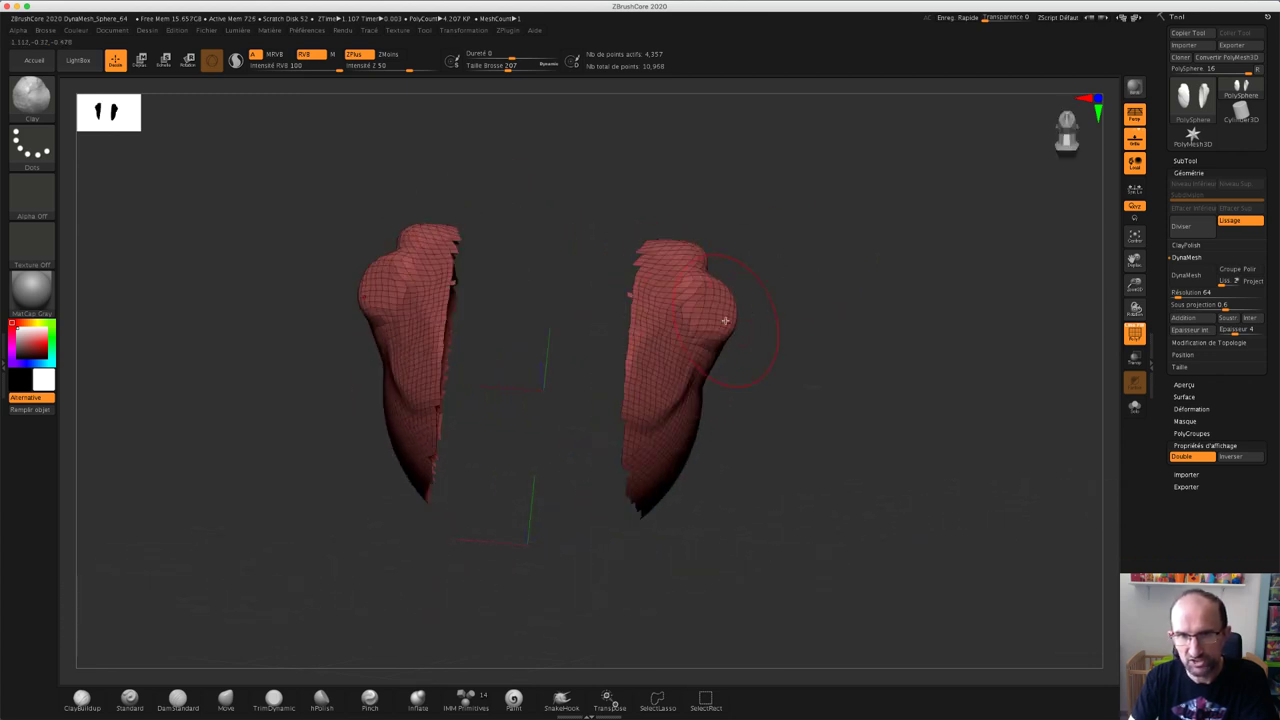
{"action": "mouse_move", "coordinate": [665, 263]}
{"action": "left_mouse_down"}
{"action": "mouse_move", "coordinate": [655, 250]}
{"action": "mouse_move", "coordinate": [651, 286]}
{"action": "mouse_move", "coordinate": [657, 263]}
{"action": "mouse_move", "coordinate": [769, 200]}
{"action": "mouse_move", "coordinate": [729, 251]}
{"action": "left_mouse_up"}
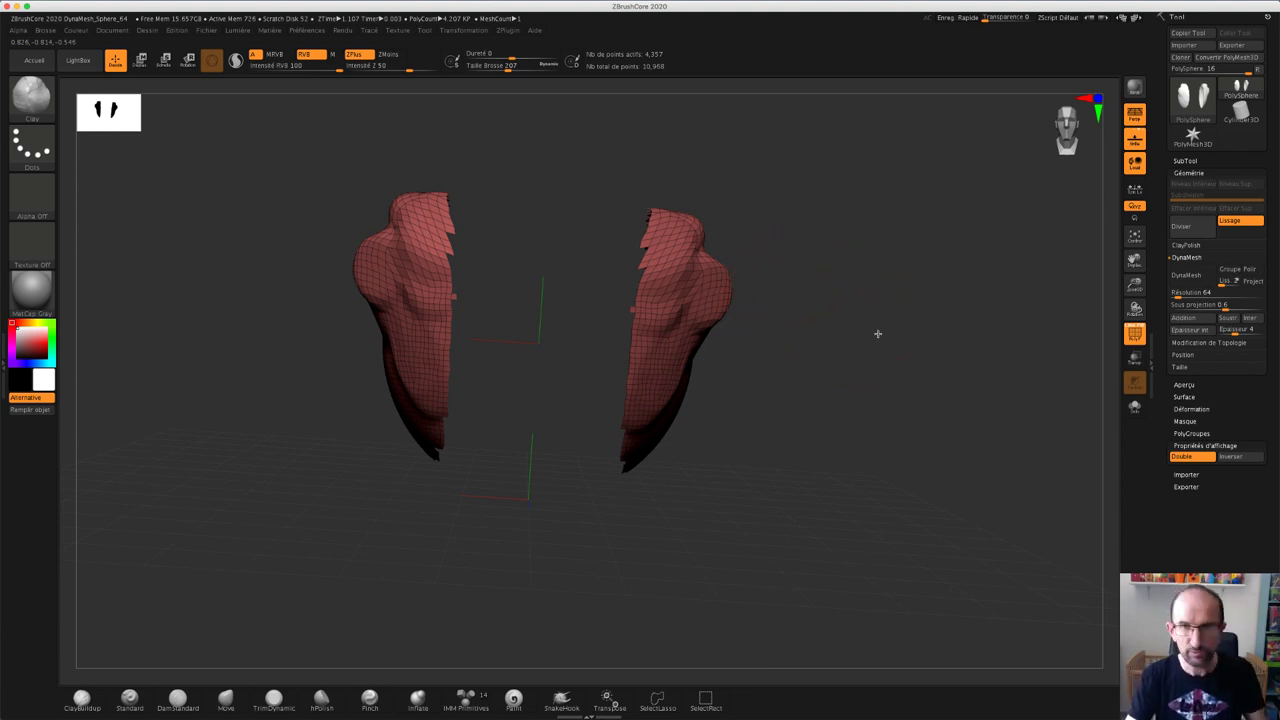
{"action": "mouse_move", "coordinate": [878, 333]}
{"action": "left_mouse_down", "text": "shift"}
{"action": "mouse_move", "coordinate": [800, 323]}
{"action": "mouse_move", "coordinate": [796, 272]}
{"action": "mouse_move", "coordinate": [837, 289]}
{"action": "mouse_move", "coordinate": [860, 266]}
{"action": "mouse_move", "coordinate": [851, 274]}
{"action": "left_mouse_up", "text": "shift"}
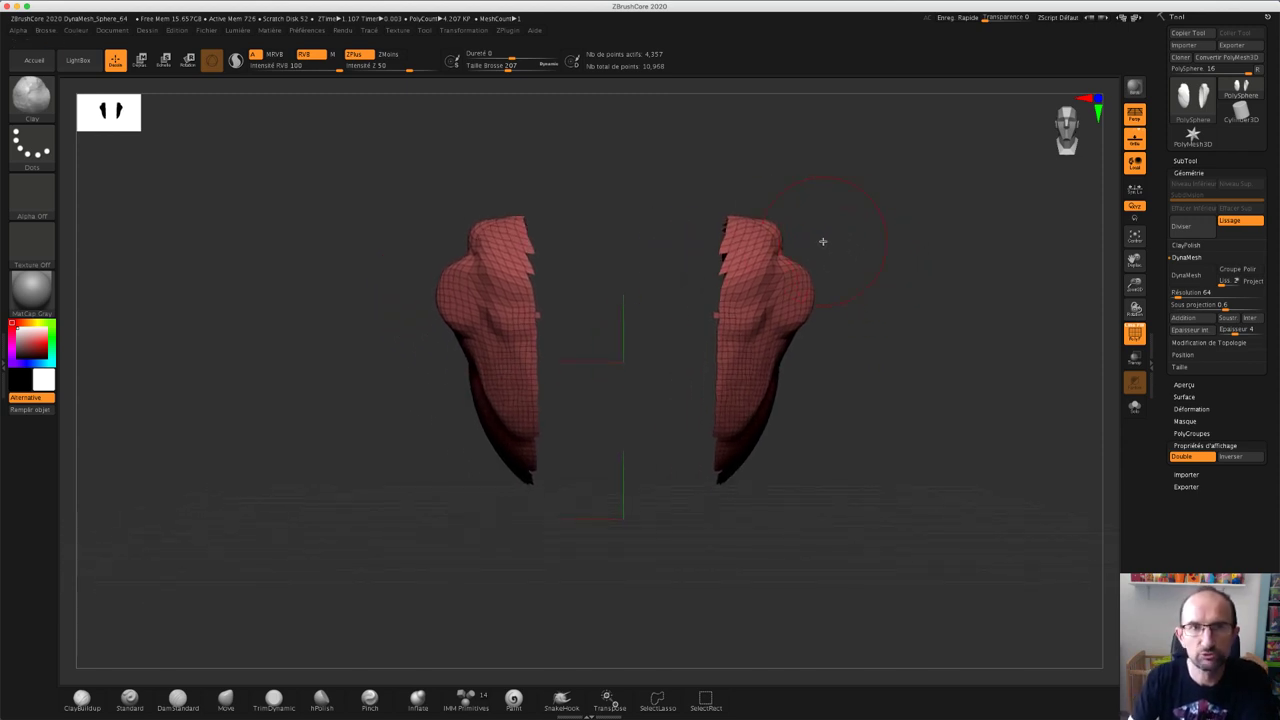
Load the Dog.ZPR project from LightBox, answering the save prompt
{"action": "left_click", "coordinate": [78, 60]}
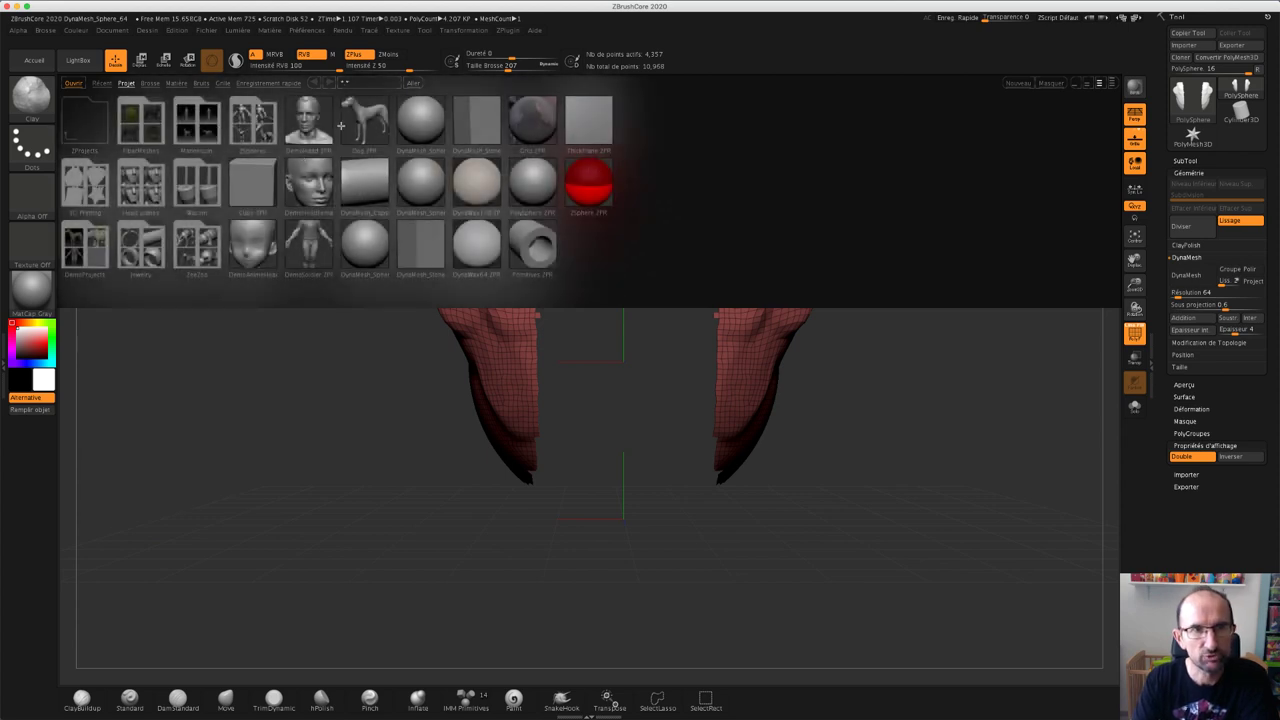
{"action": "double_click", "coordinate": [357, 128]}
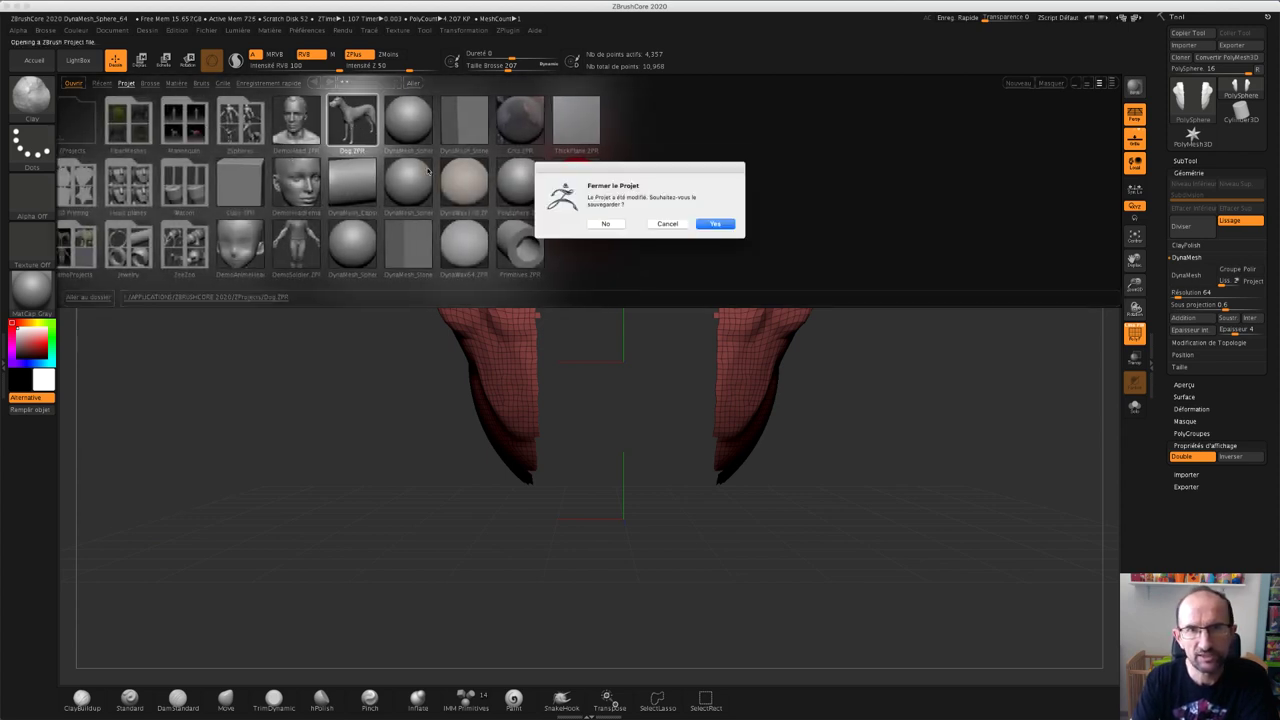
{"action": "left_click", "coordinate": [616, 223]}
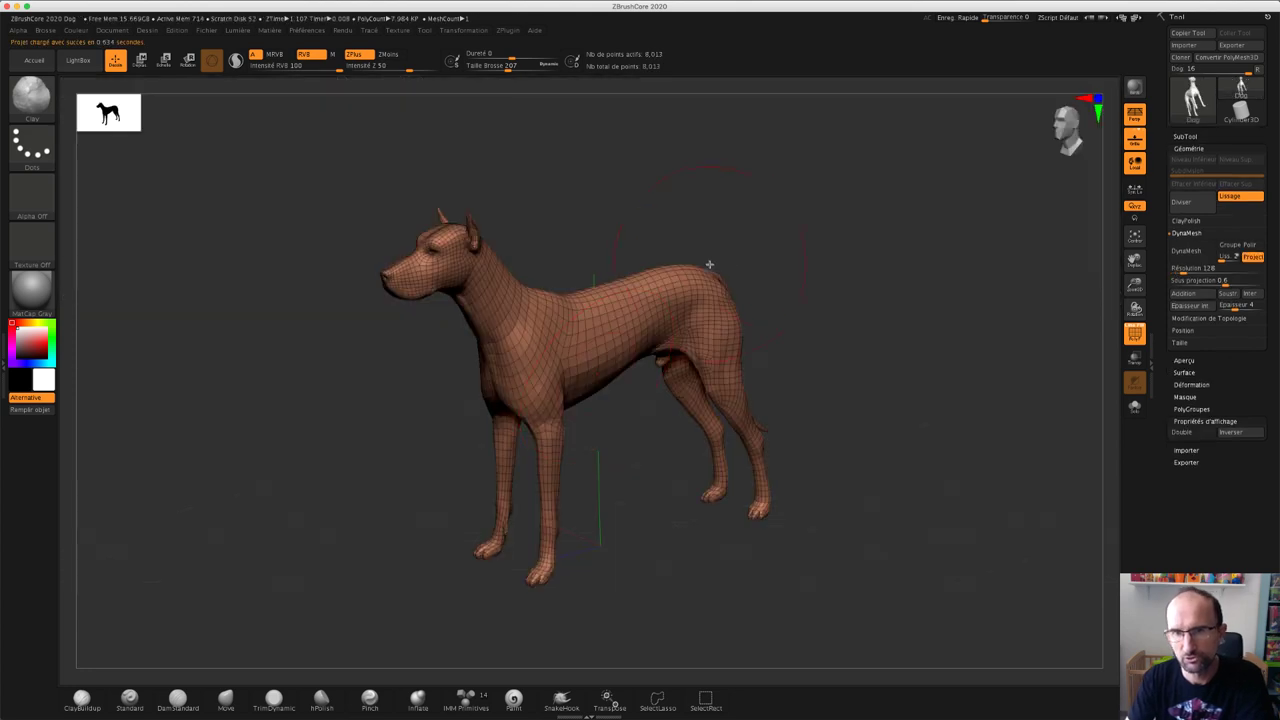
Isolate the dog's mid-section with a SelectRect and turn on Double display
{"action": "left_click_drag", "start_coordinate": [838, 277], "coordinate": [770, 248]}
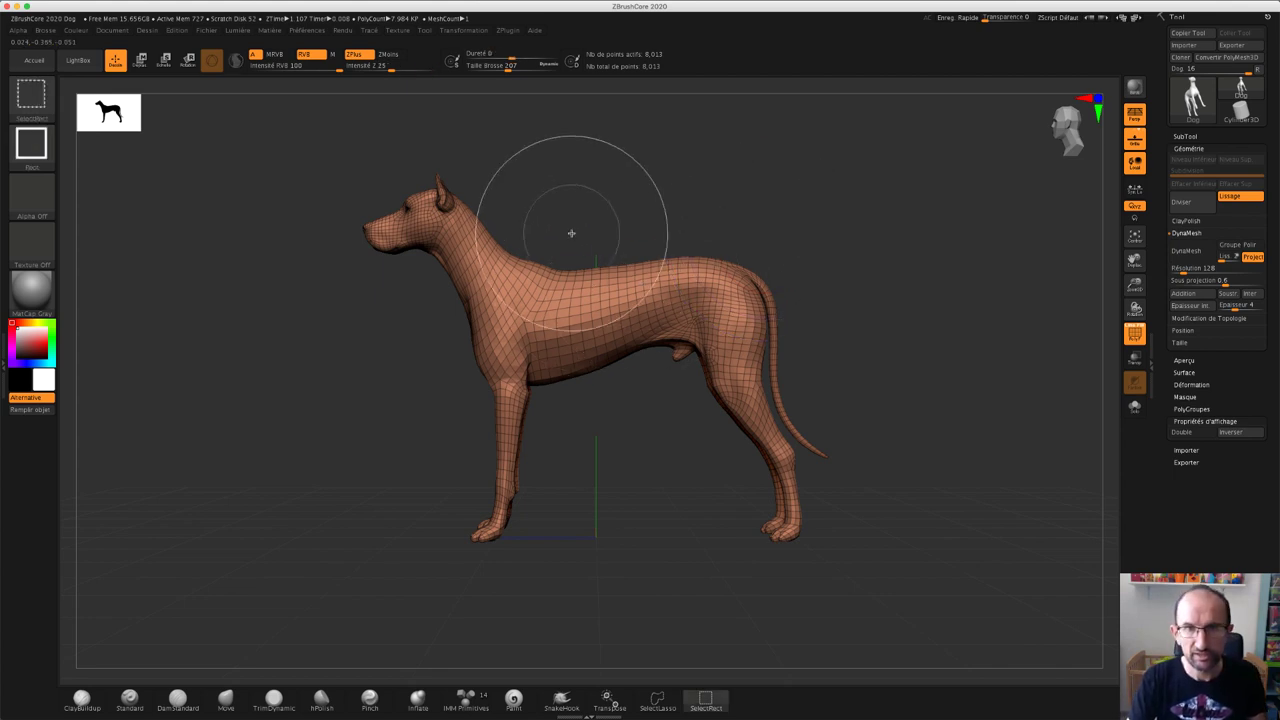
{"action": "mouse_move", "coordinate": [573, 227]}
{"action": "left_mouse_down", "text": "ctrl+shift"}
{"action": "mouse_move", "coordinate": [585, 281]}
{"action": "mouse_move", "coordinate": [658, 404]}
{"action": "mouse_move", "coordinate": [704, 446]}
{"action": "left_mouse_up", "text": "ctrl+shift"}
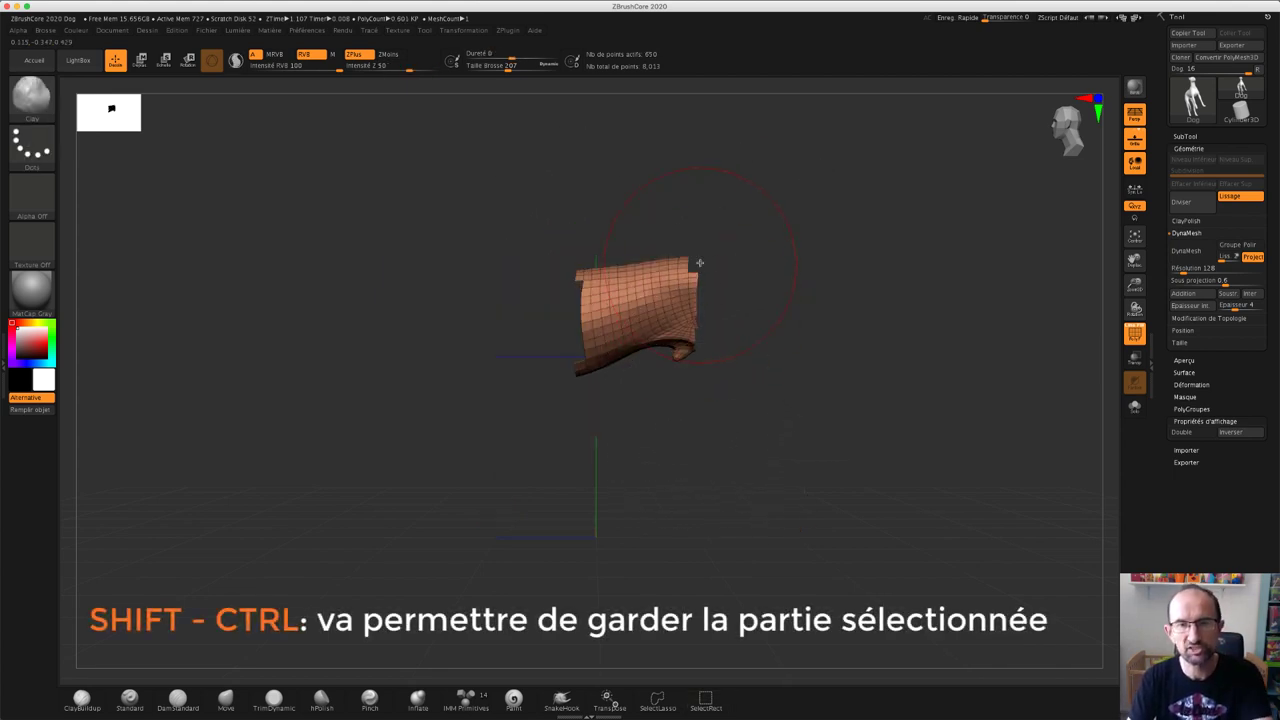
{"action": "left_click_drag", "start_coordinate": [848, 239], "coordinate": [877, 243]}
{"action": "left_click", "coordinate": [1182, 432]}
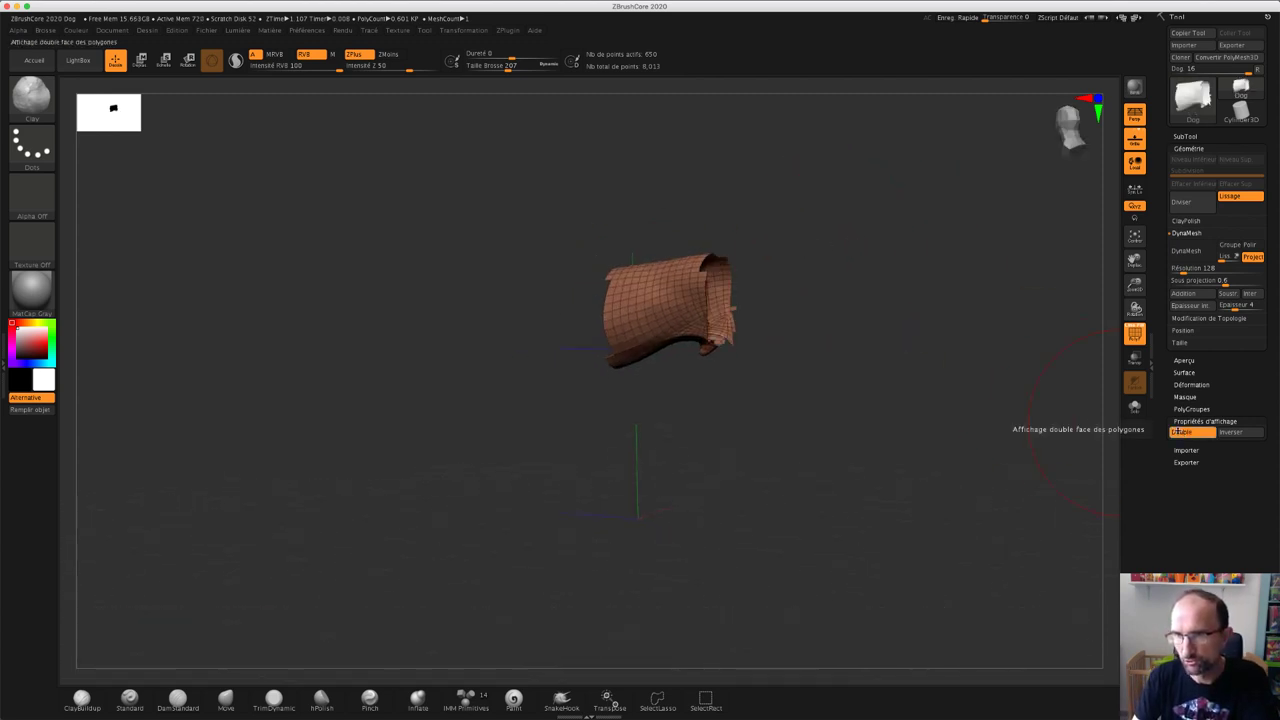
{"action": "mouse_move", "coordinate": [877, 309]}
{"action": "left_mouse_down"}
{"action": "mouse_move", "coordinate": [855, 310]}
{"action": "mouse_move", "coordinate": [857, 323]}
{"action": "mouse_move", "coordinate": [887, 310]}
{"action": "left_mouse_up"}
Invert visibility to hide the mid-section, leaving the front and hindquarters separated
{"action": "key", "text": "ctrl+shift"}
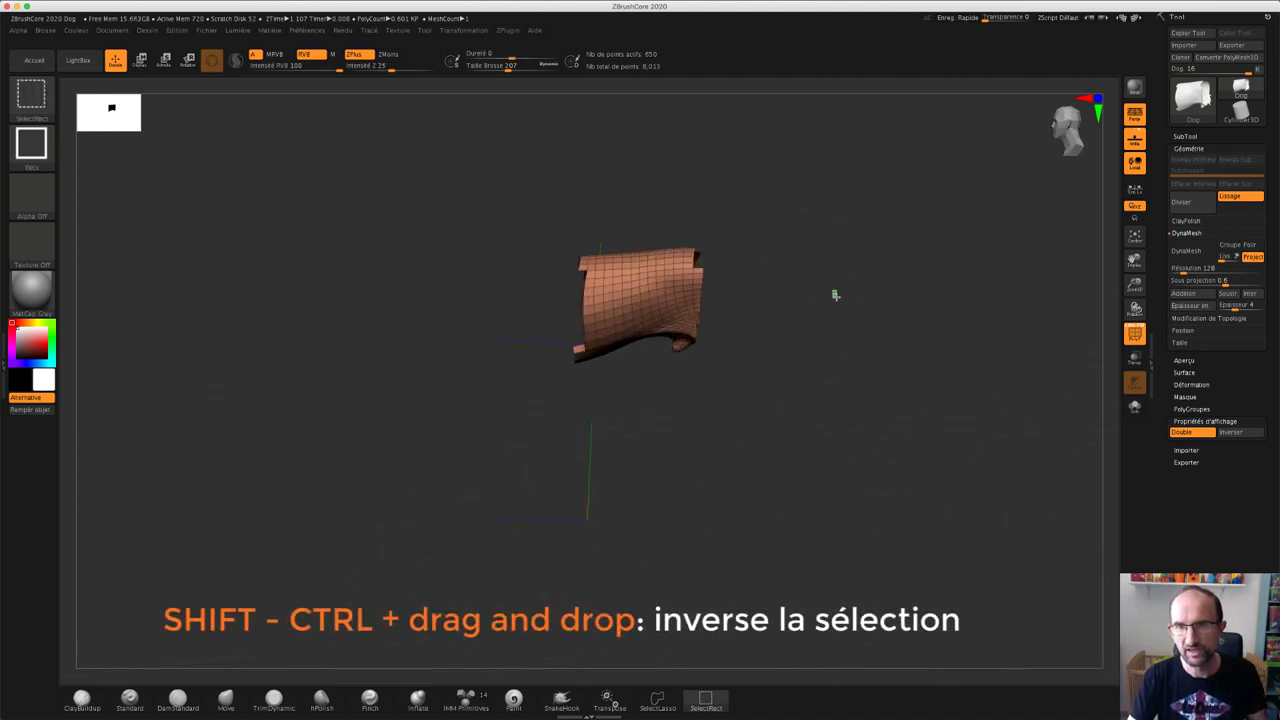
{"action": "left_click_drag", "start_coordinate": [834, 289], "coordinate": [877, 348], "text": "ctrl+shift"}
{"action": "mouse_move", "coordinate": [935, 303]}
{"action": "left_mouse_down"}
{"action": "mouse_move", "coordinate": [929, 314]}
{"action": "mouse_move", "coordinate": [948, 308]}
{"action": "left_mouse_up"}
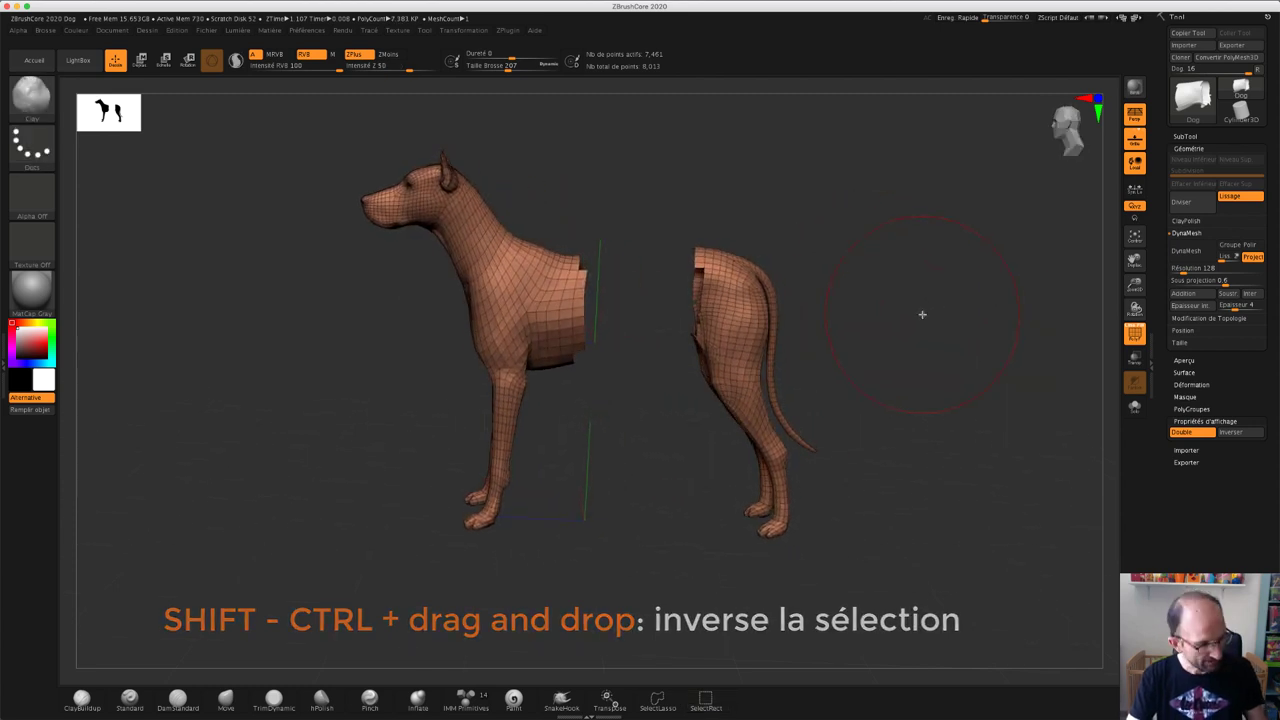
{"action": "key", "text": "ctrl+shift"}
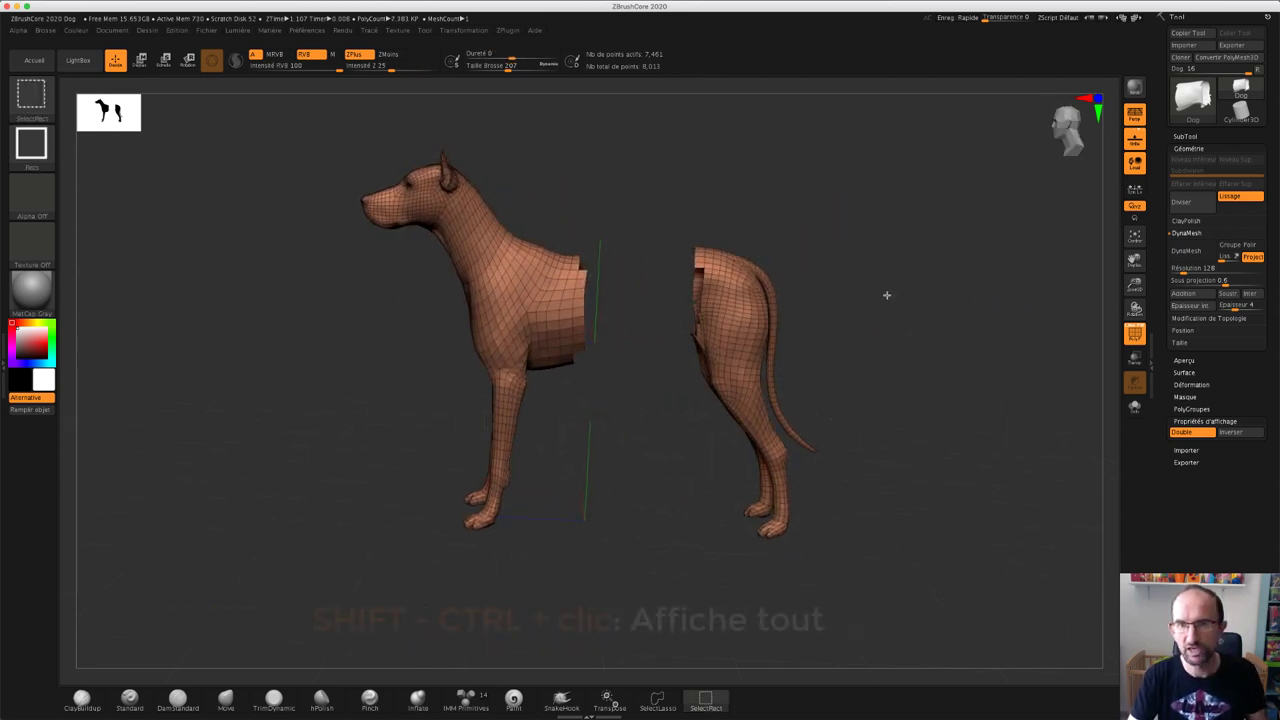
Reveal the whole dog again, including its hidden mid-section
{"action": "left_click", "coordinate": [885, 293], "text": "ctrl+shift"}
{"action": "left_click_drag", "start_coordinate": [920, 323], "coordinate": [909, 315]}
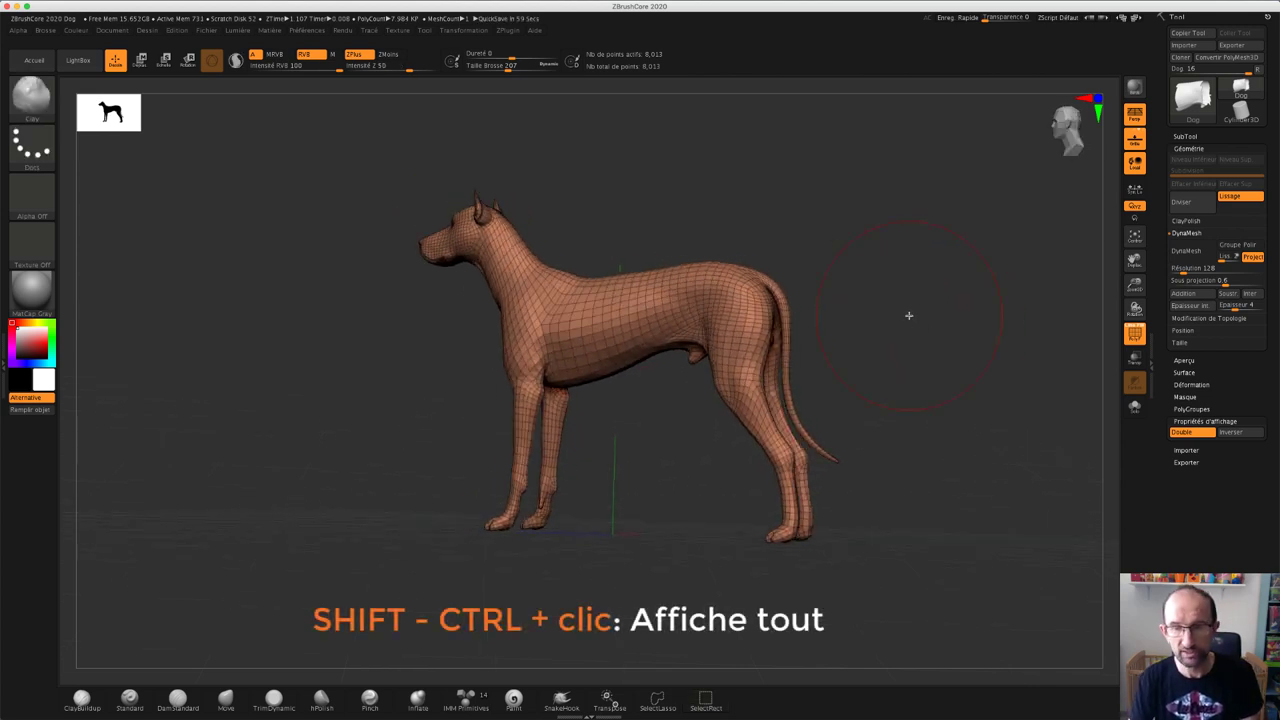
{"action": "left_click_drag", "start_coordinate": [831, 297], "coordinate": [834, 297]}
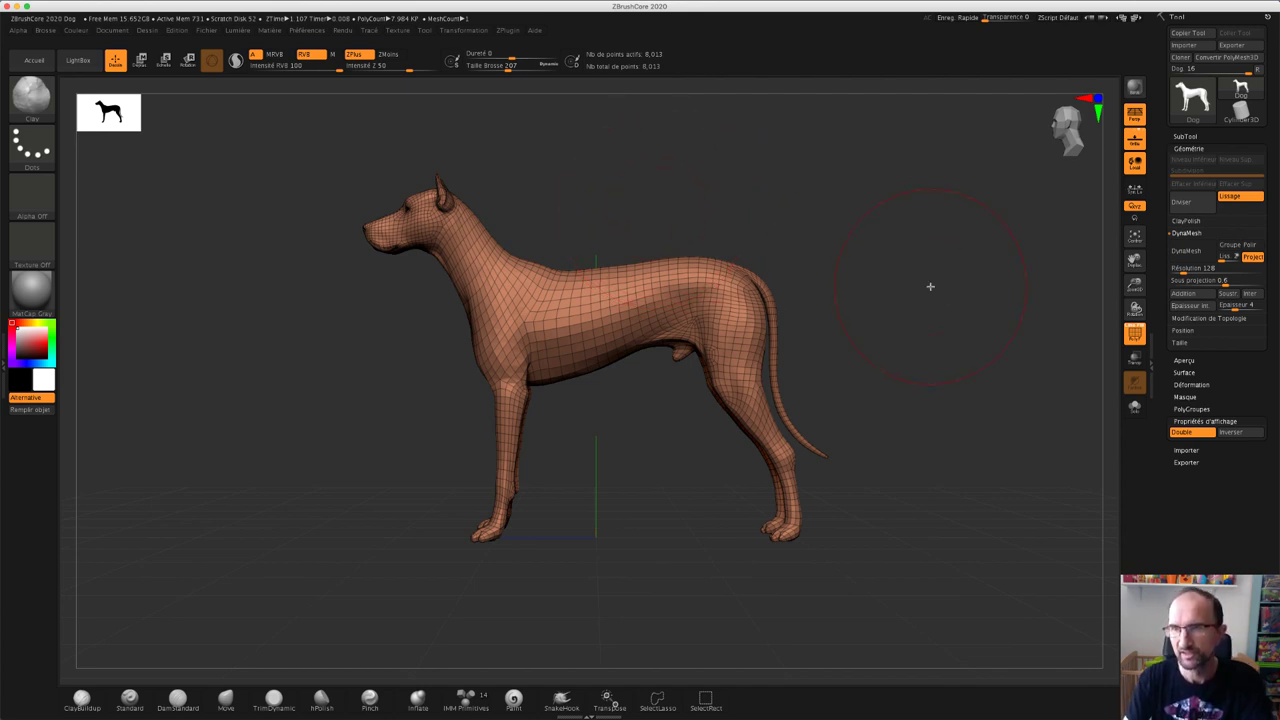
Toggle the PolyF wireframe and polygroup overlay off and back on
{"action": "left_click", "coordinate": [1131, 337]}
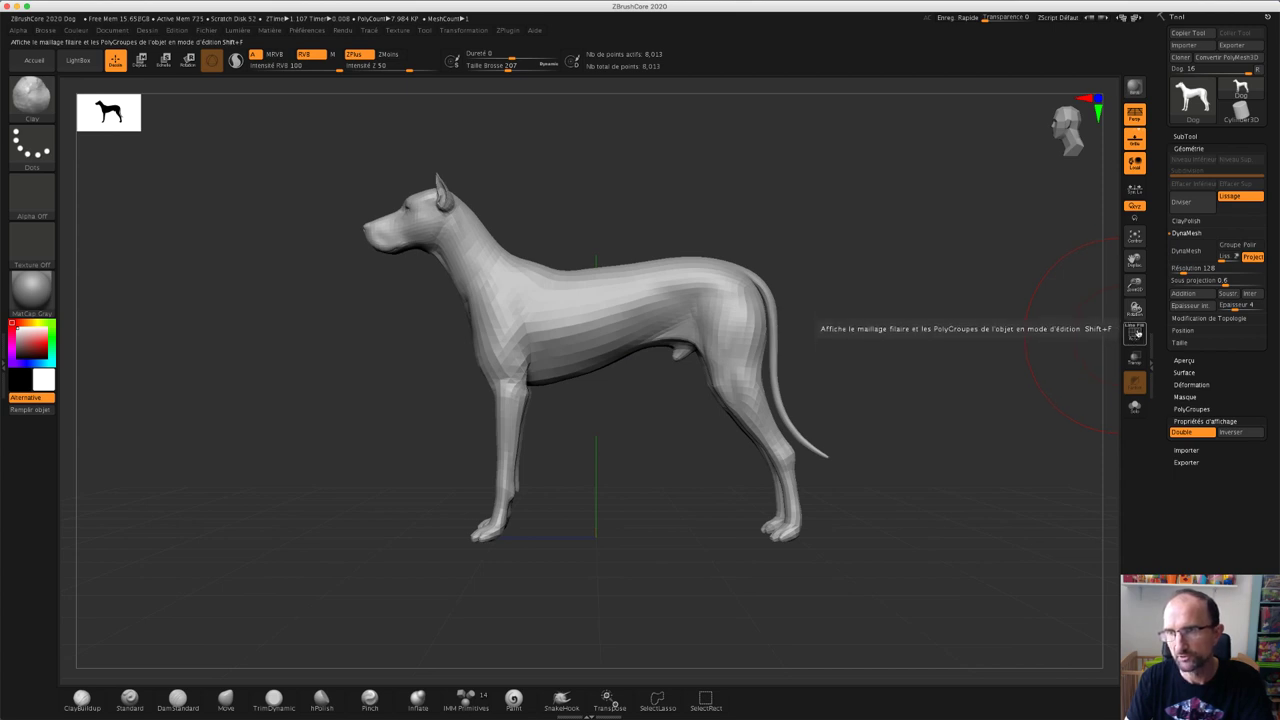
{"action": "left_click", "coordinate": [1135, 334]}
{"action": "left_click", "coordinate": [1135, 334]}
{"action": "left_click", "coordinate": [1135, 334]}
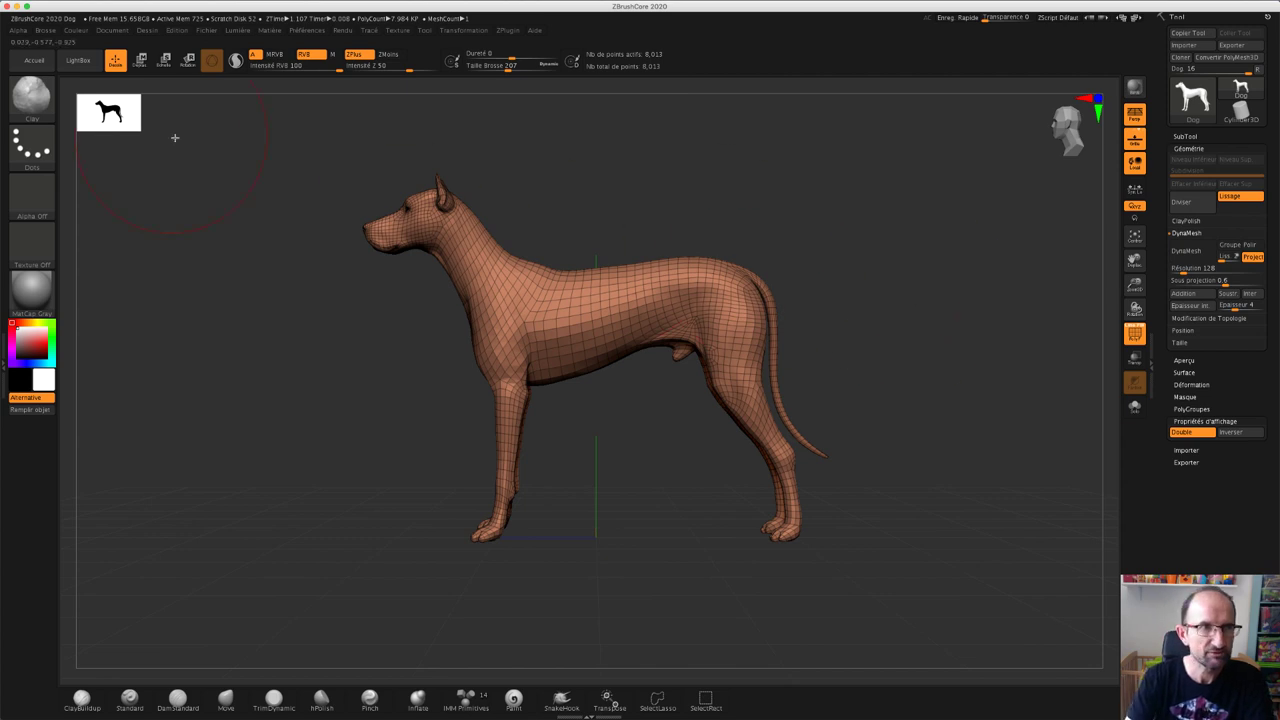
Load DemoSoldier.ZPR from LightBox without saving the dog
{"action": "left_click", "coordinate": [78, 60]}
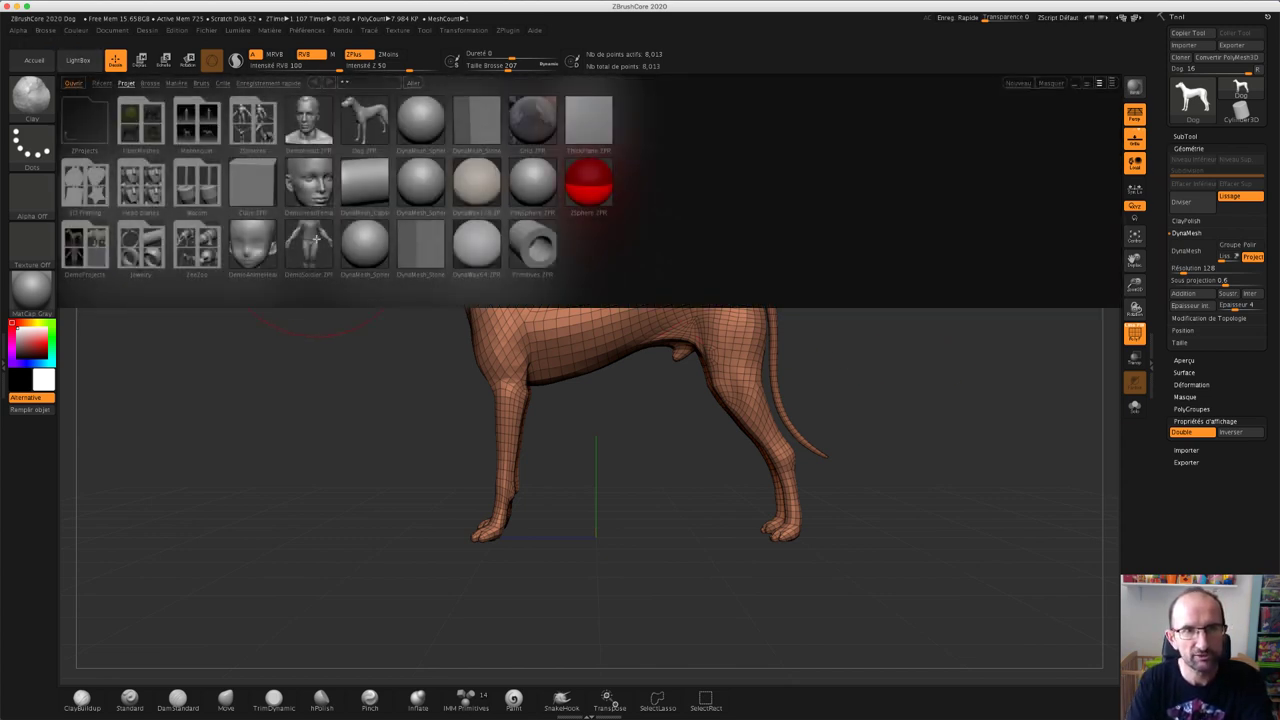
{"action": "double_click", "coordinate": [316, 240]}
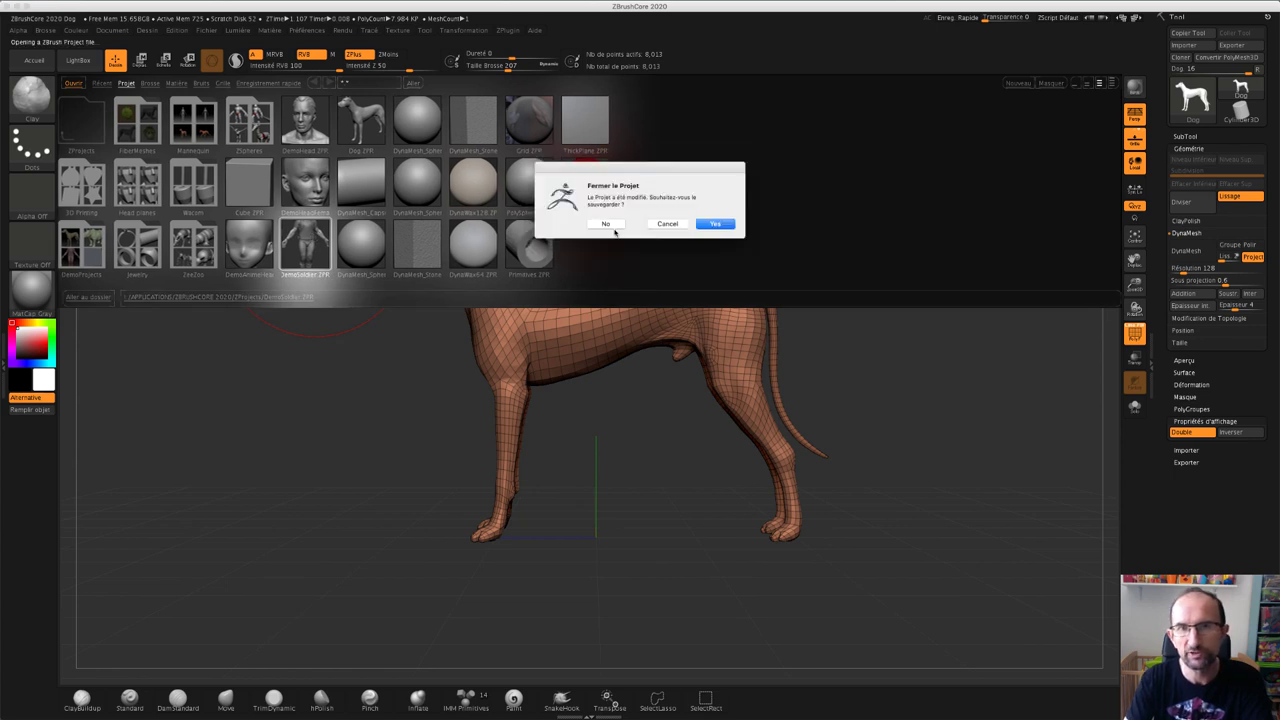
{"action": "left_click", "coordinate": [612, 226]}
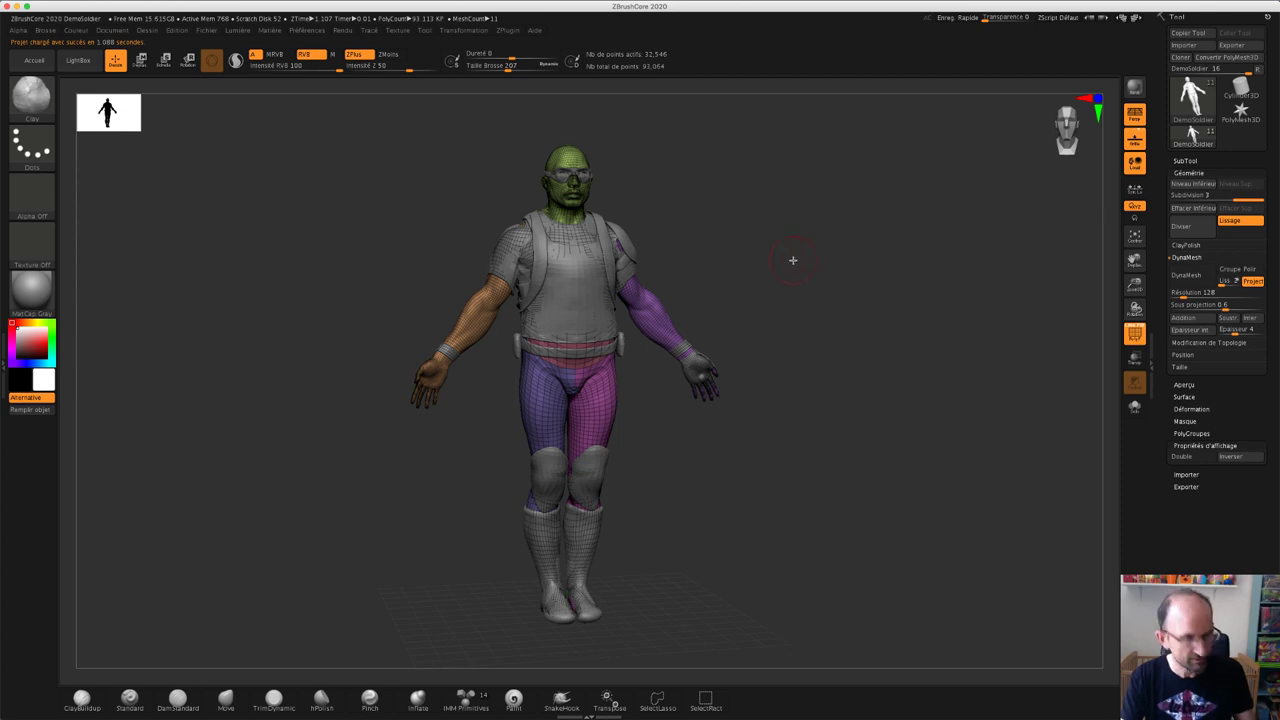
{"action": "left_click_drag", "start_coordinate": [843, 263], "coordinate": [834, 260], "text": "shift"}
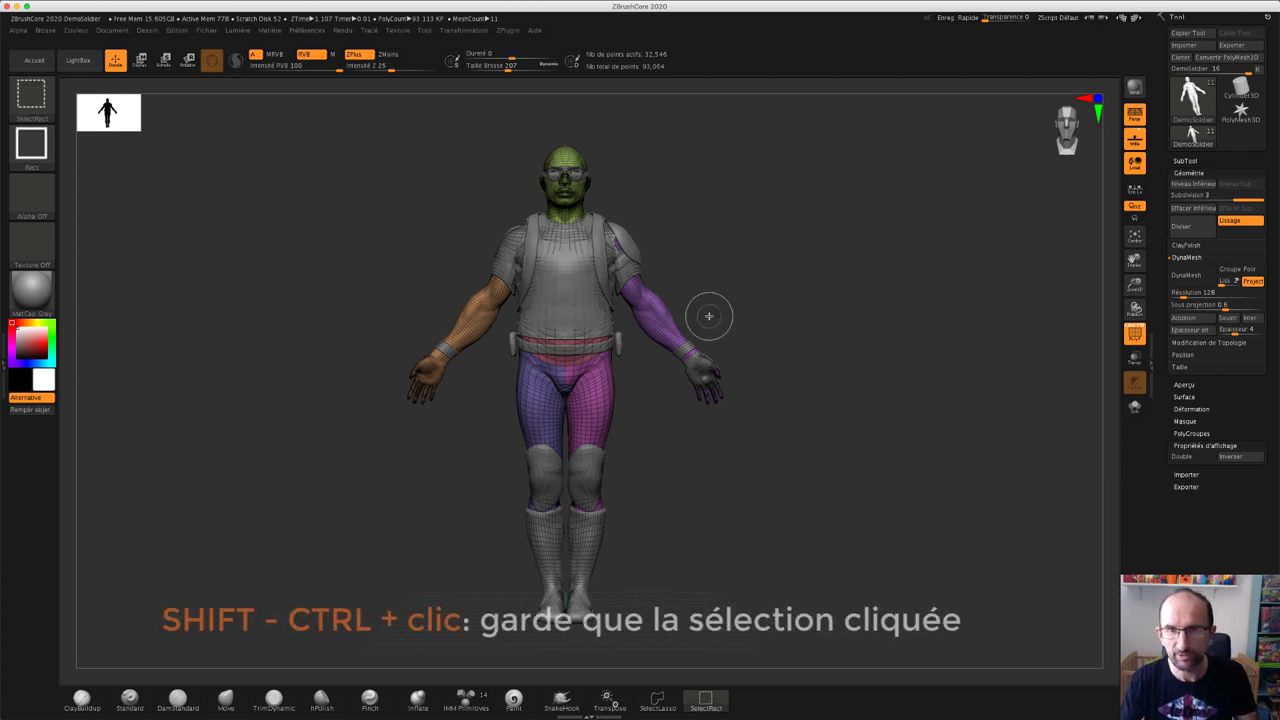
{"action": "left_click", "coordinate": [660, 311], "text": "ctrl+shift"}
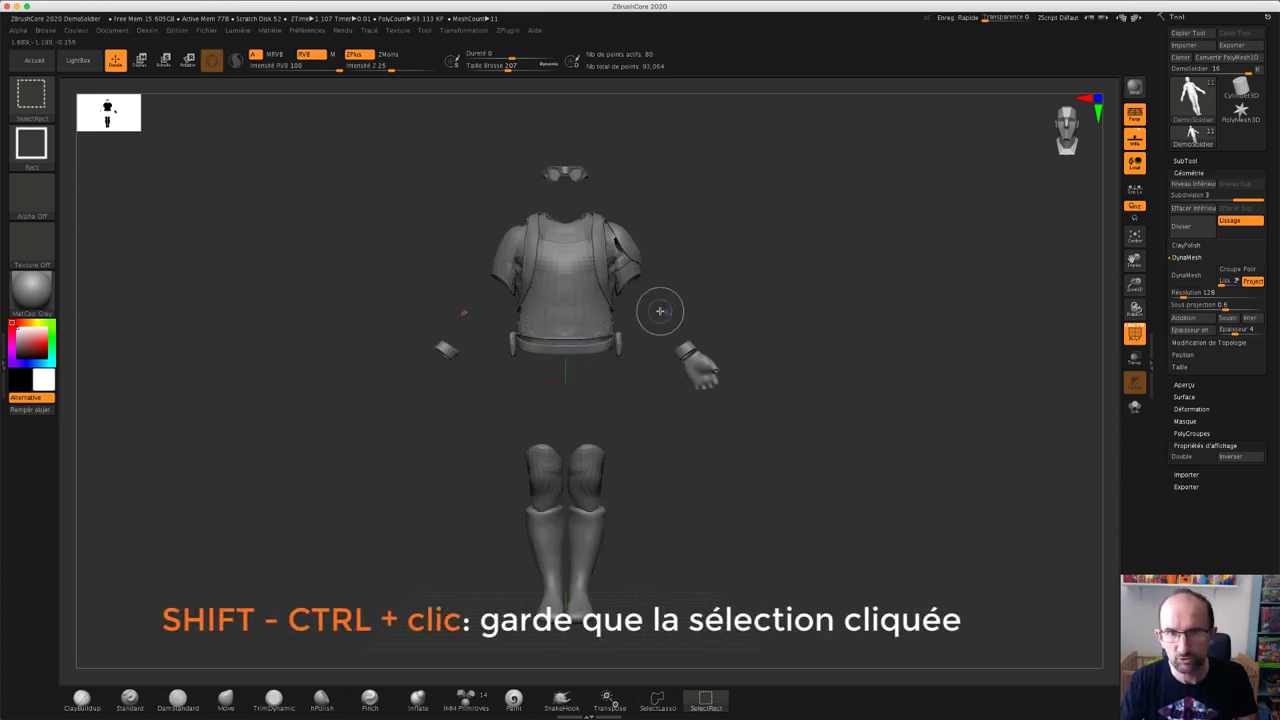
{"action": "left_click", "coordinate": [725, 284], "text": "ctrl+shift"}
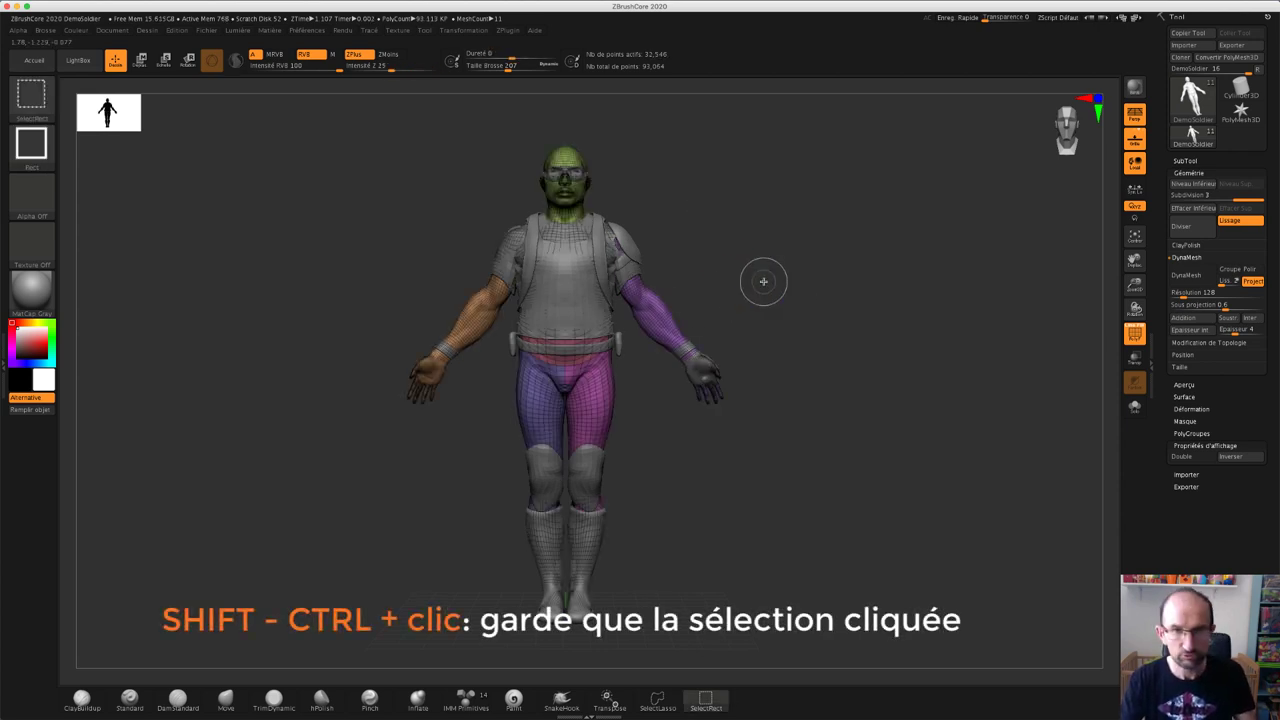
{"action": "left_click", "coordinate": [664, 314], "text": "ctrl+shift"}
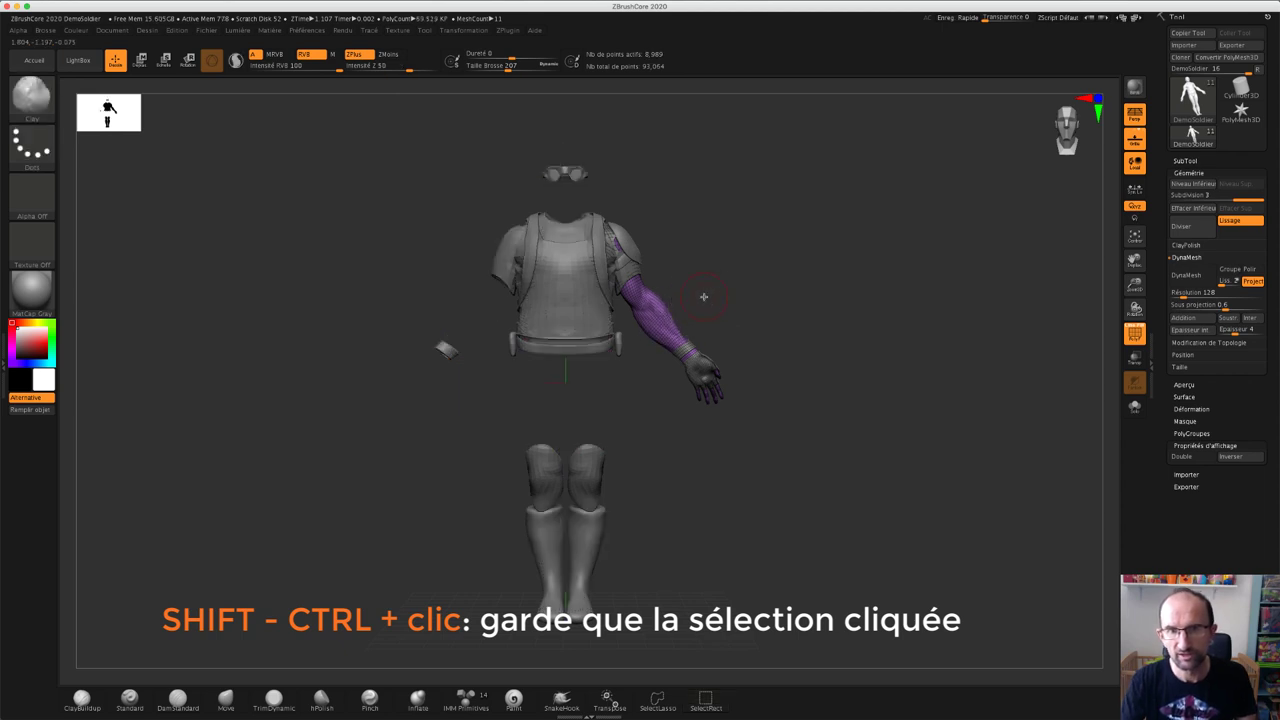
{"action": "mouse_move", "coordinate": [771, 283]}
{"action": "left_mouse_down"}
{"action": "mouse_move", "coordinate": [746, 269]}
{"action": "mouse_move", "coordinate": [787, 278]}
{"action": "mouse_move", "coordinate": [790, 264]}
{"action": "left_mouse_up"}
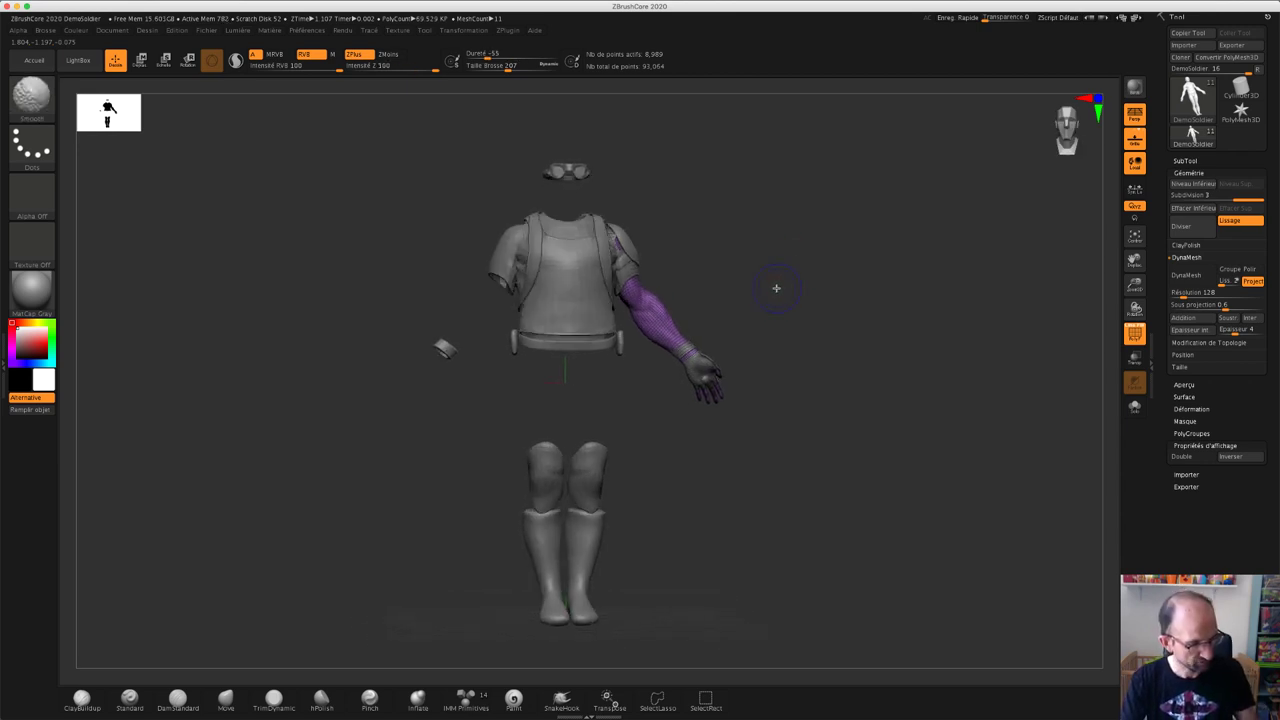
{"action": "left_click", "coordinate": [807, 275], "text": "ctrl+shift"}
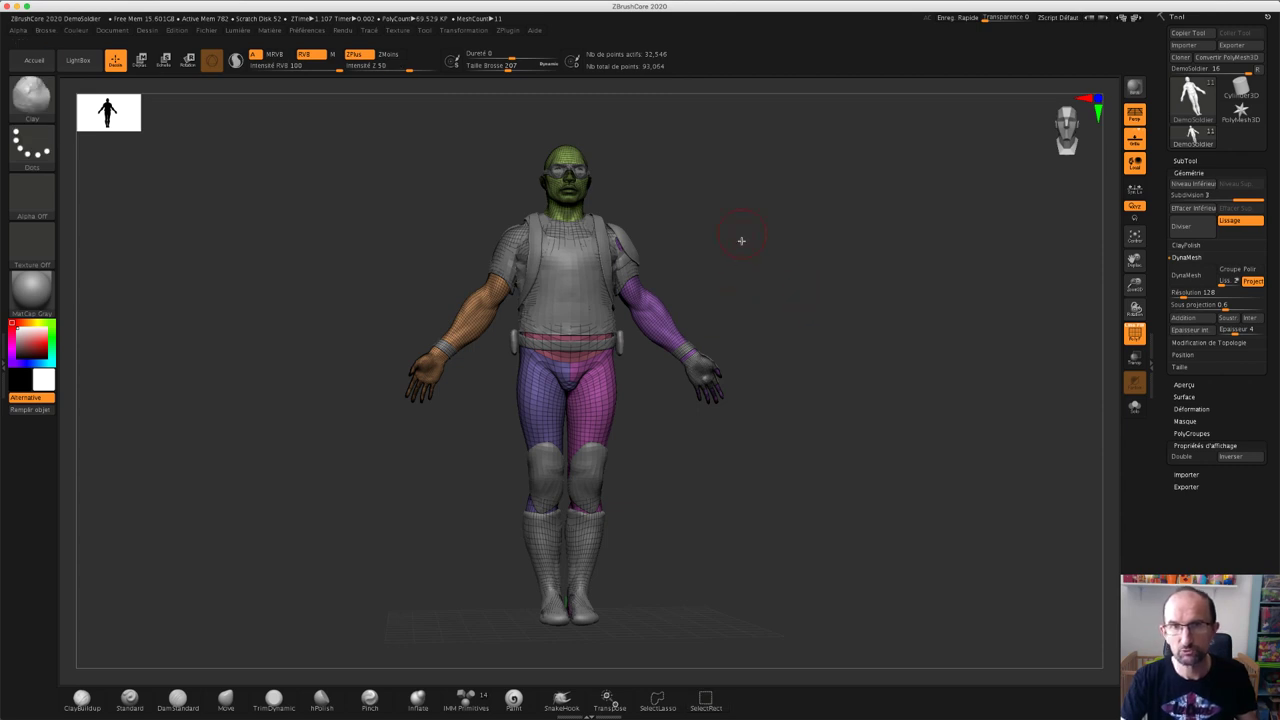
Hide the coloured arm, belt and leg polygroups, leaving the head, armour, hands and boots
{"action": "left_click", "coordinate": [570, 162], "text": "ctrl+shift"}
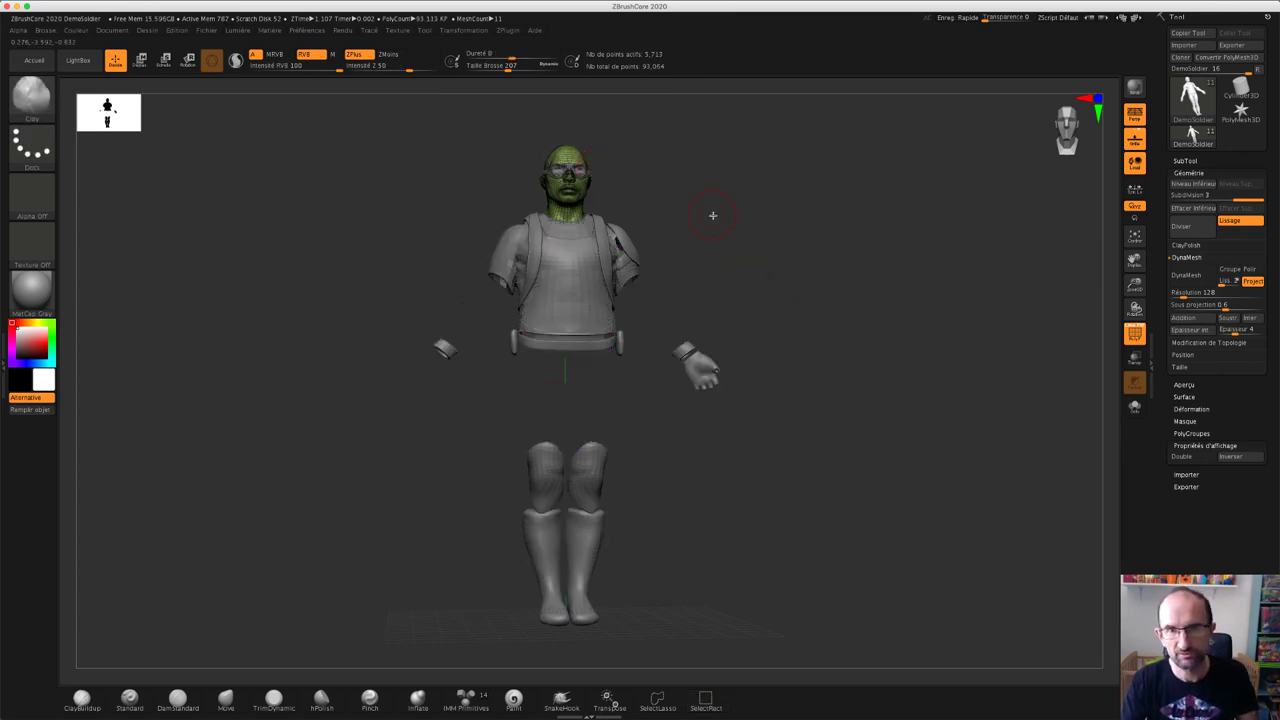
{"action": "mouse_move", "coordinate": [714, 209]}
{"action": "left_mouse_down"}
{"action": "mouse_move", "coordinate": [729, 200]}
{"action": "mouse_move", "coordinate": [660, 206]}
{"action": "mouse_move", "coordinate": [724, 233]}
{"action": "left_mouse_up"}
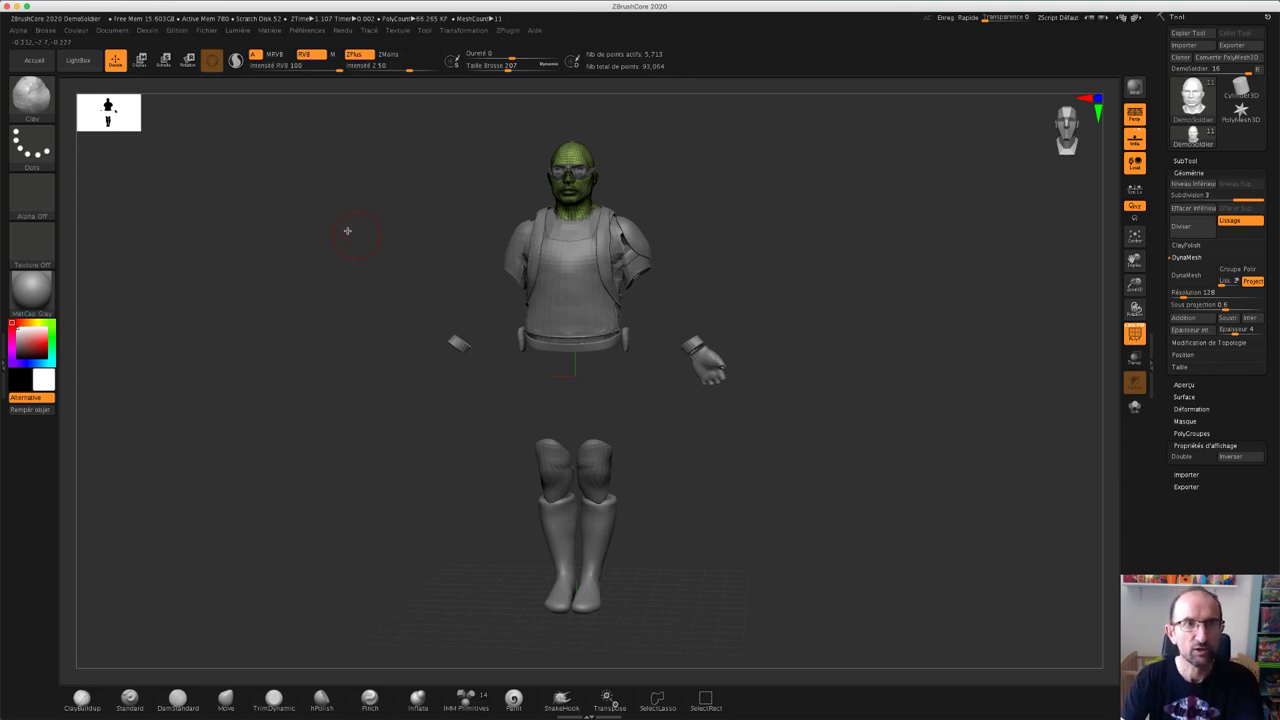
Load the DynaMesh_Sphere_64.ZPR project from LightBox, confirming the open dialog
{"action": "left_click", "coordinate": [84, 66]}
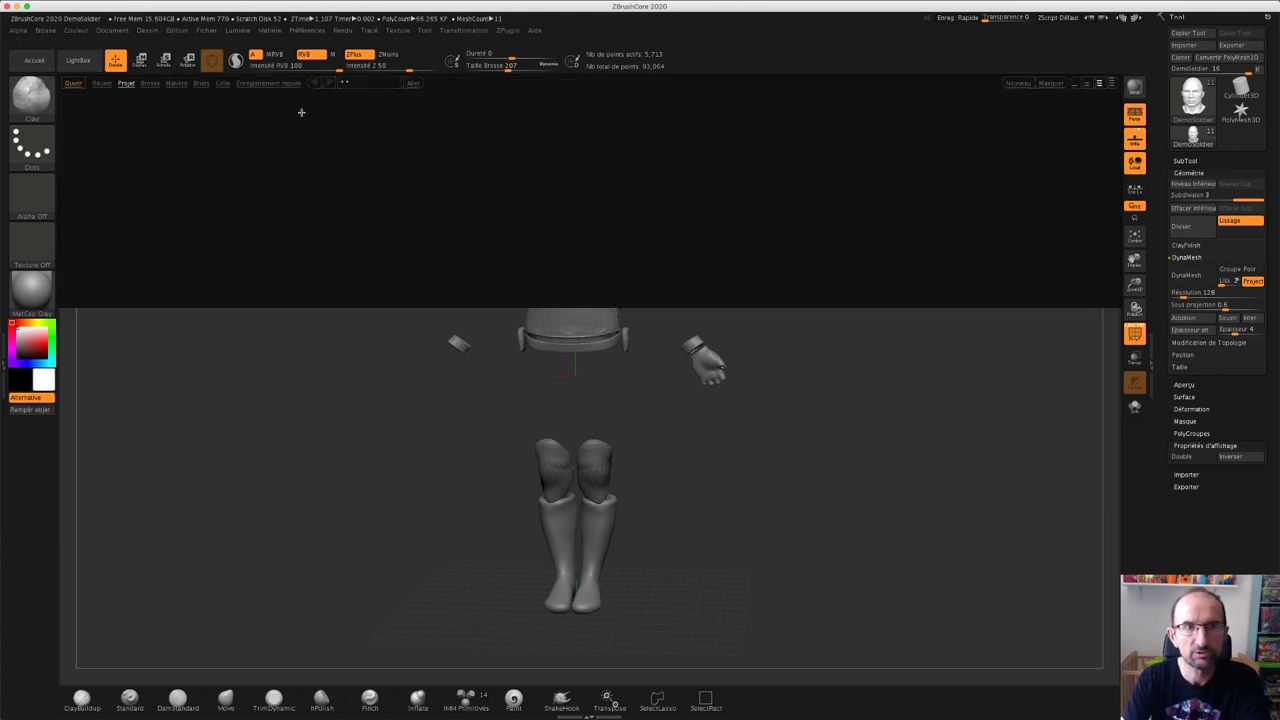
{"action": "double_click", "coordinate": [422, 190]}
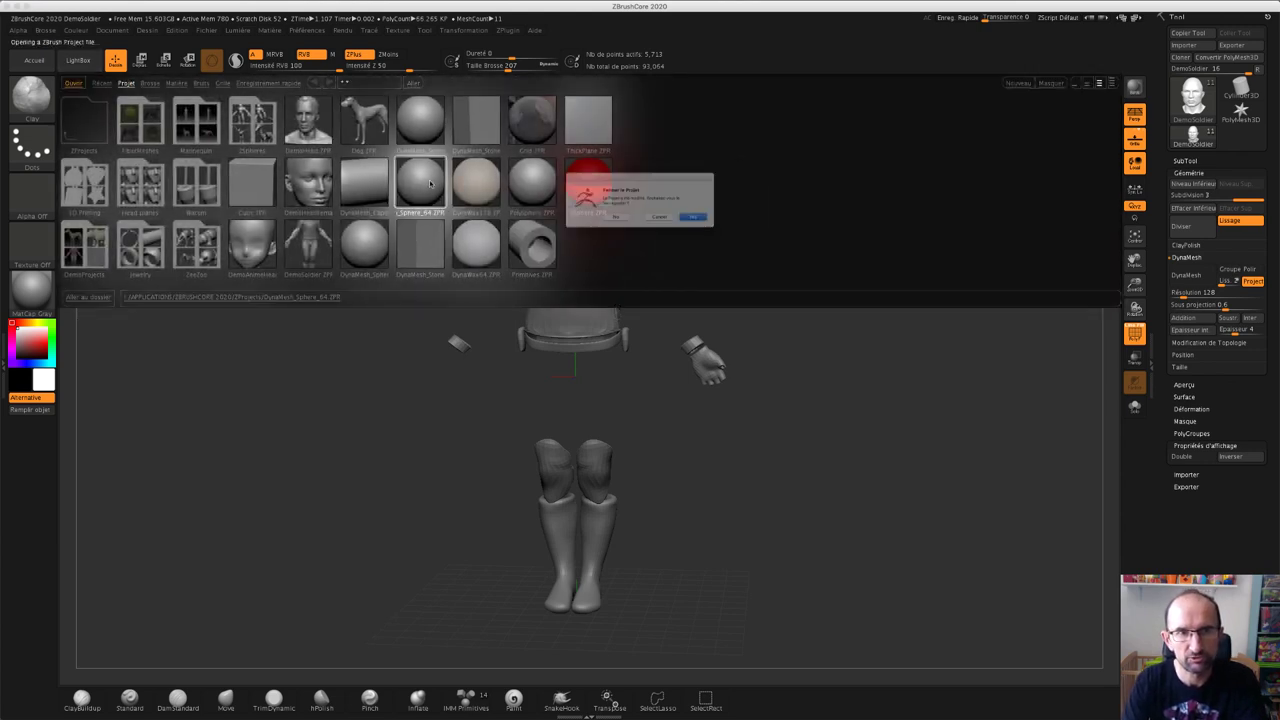
{"action": "left_click", "coordinate": [606, 222]}
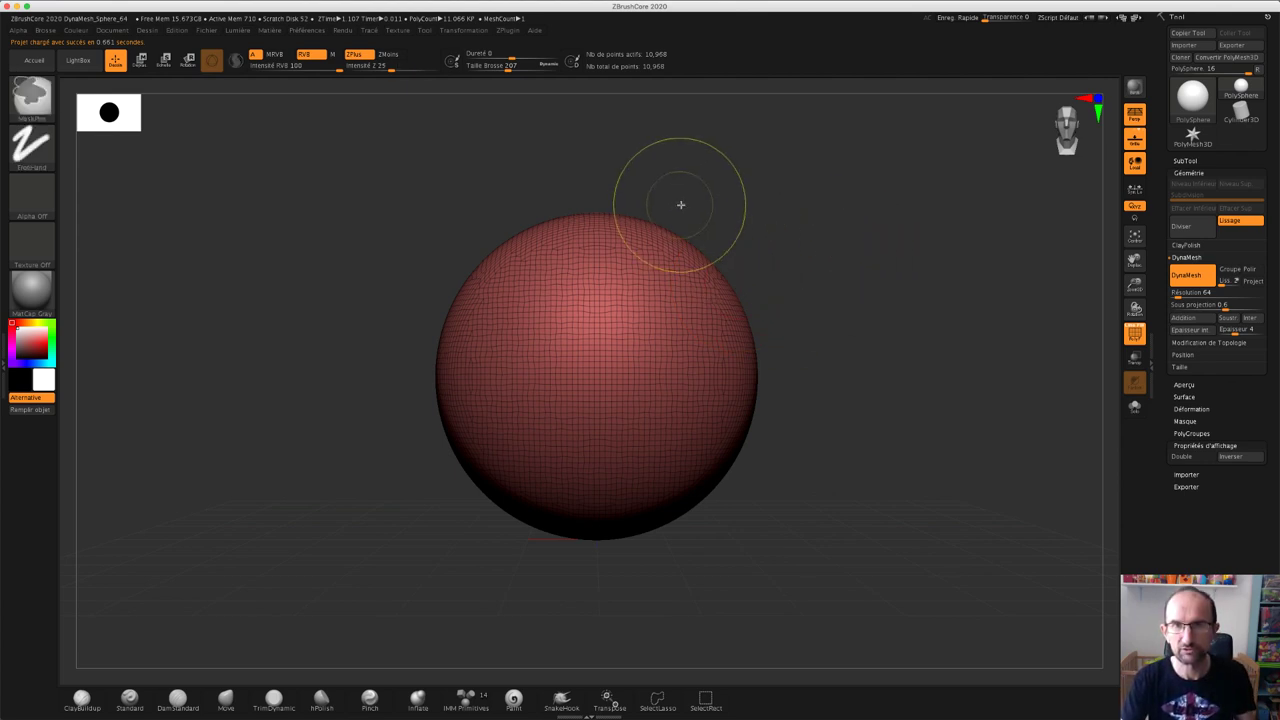
Mask a vertical band down the sphere's front and turn it into its own polygroup with Ctrl+W
{"action": "mouse_move", "coordinate": [672, 210]}
{"action": "left_mouse_down", "text": "ctrl"}
{"action": "mouse_move", "coordinate": [752, 387]}
{"action": "mouse_move", "coordinate": [855, 555]}
{"action": "left_mouse_up", "text": "ctrl"}
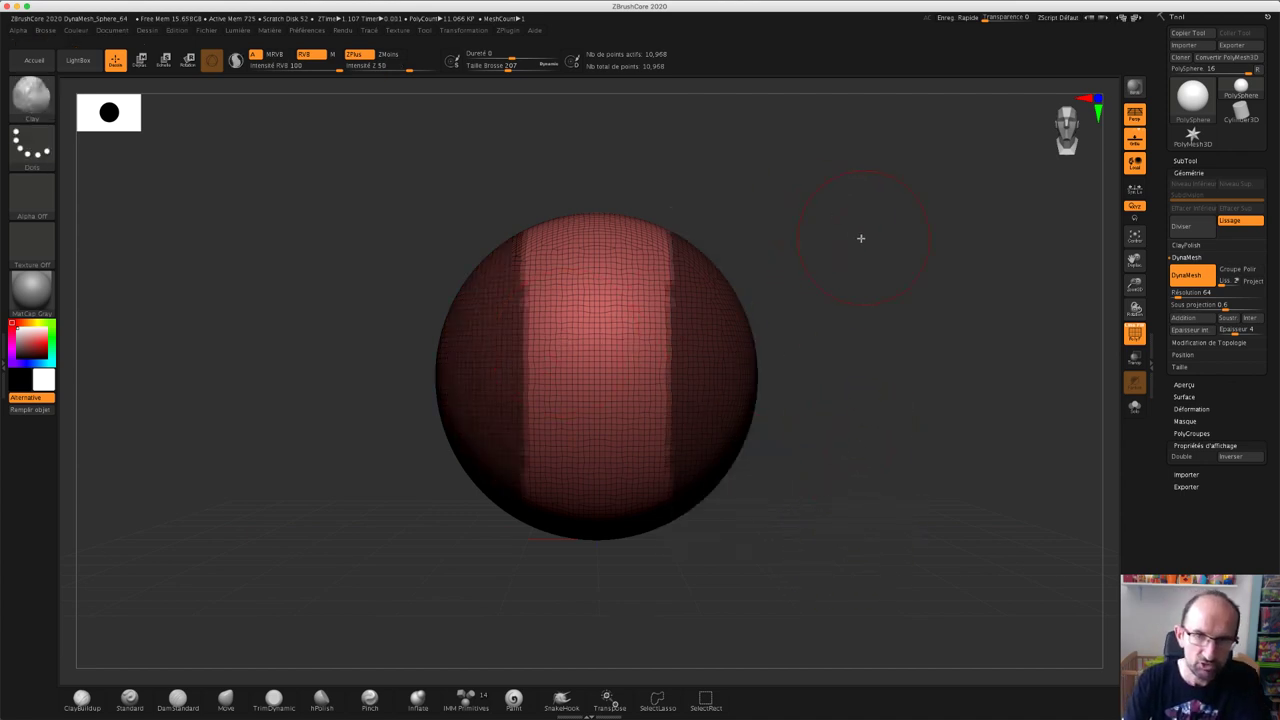
{"action": "mouse_move", "coordinate": [860, 237]}
{"action": "left_mouse_down"}
{"action": "mouse_move", "coordinate": [826, 230]}
{"action": "mouse_move", "coordinate": [877, 237]}
{"action": "mouse_move", "coordinate": [851, 237]}
{"action": "left_mouse_up"}
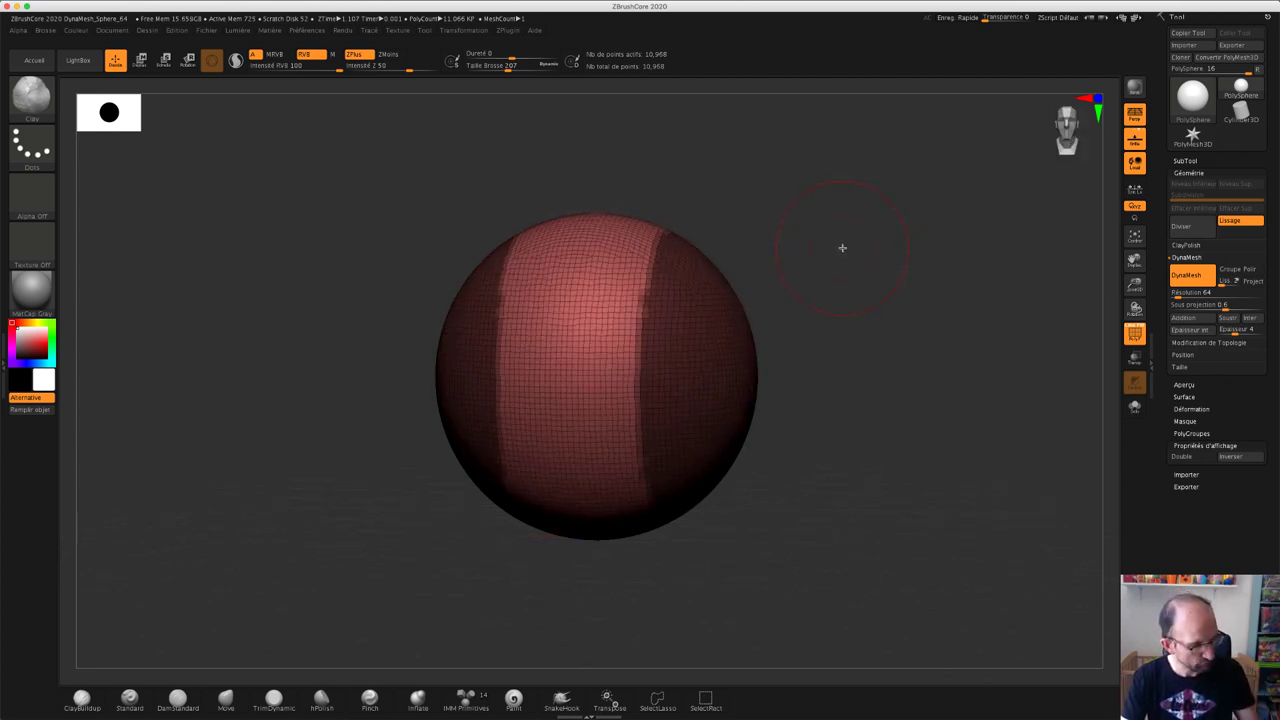
{"action": "key", "text": "ctrl+w"}
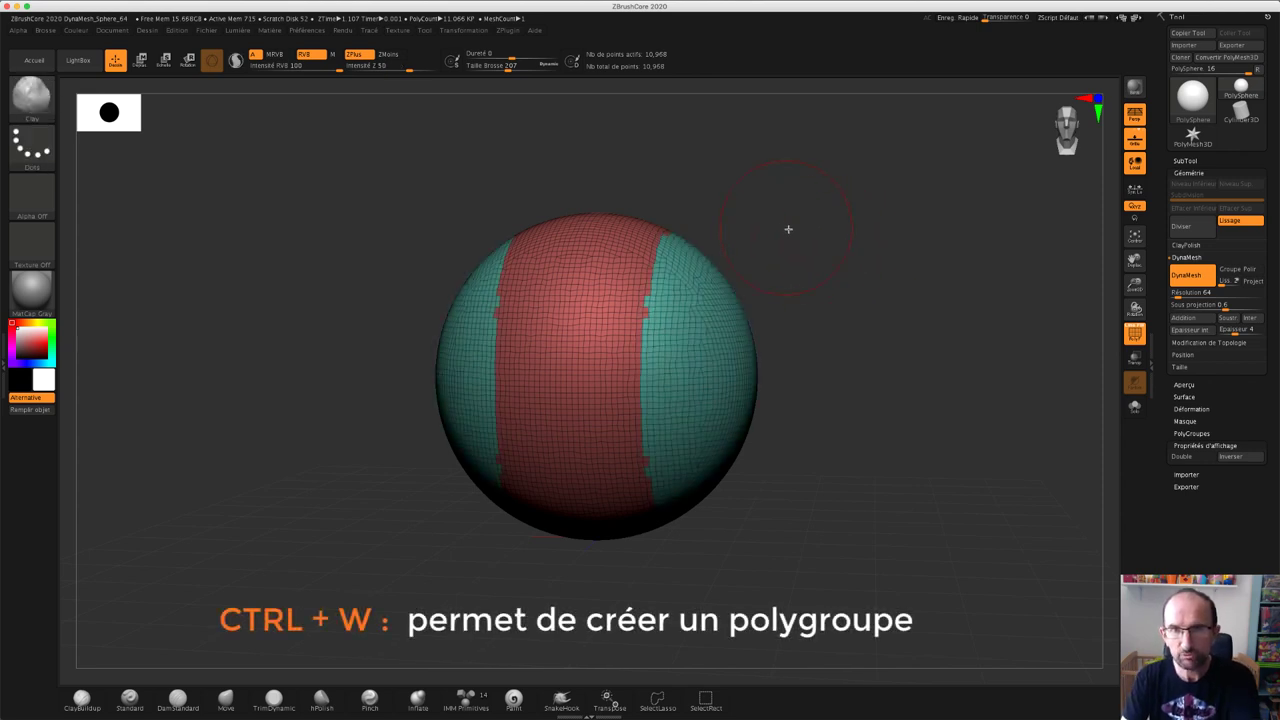
{"action": "mouse_move", "coordinate": [786, 229]}
{"action": "left_mouse_down"}
{"action": "mouse_move", "coordinate": [811, 229]}
{"action": "mouse_move", "coordinate": [786, 226]}
{"action": "left_mouse_up"}
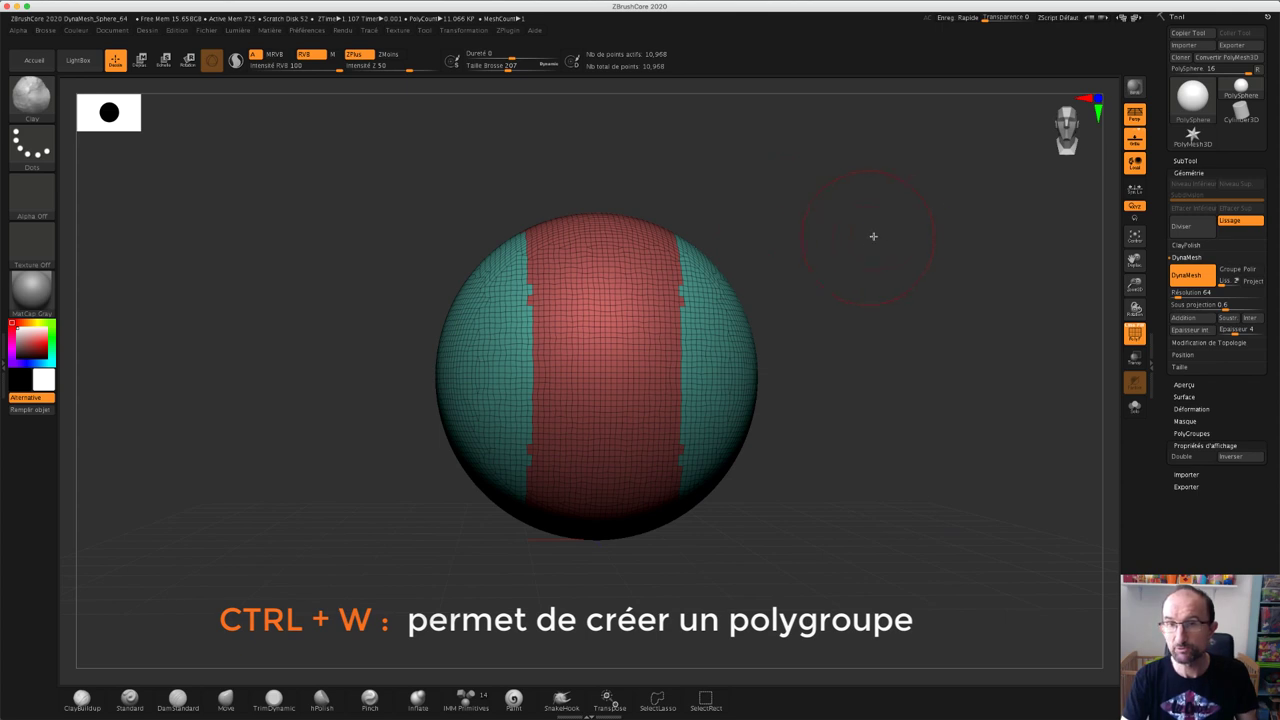
{"action": "key", "text": "ctrl+shift"}
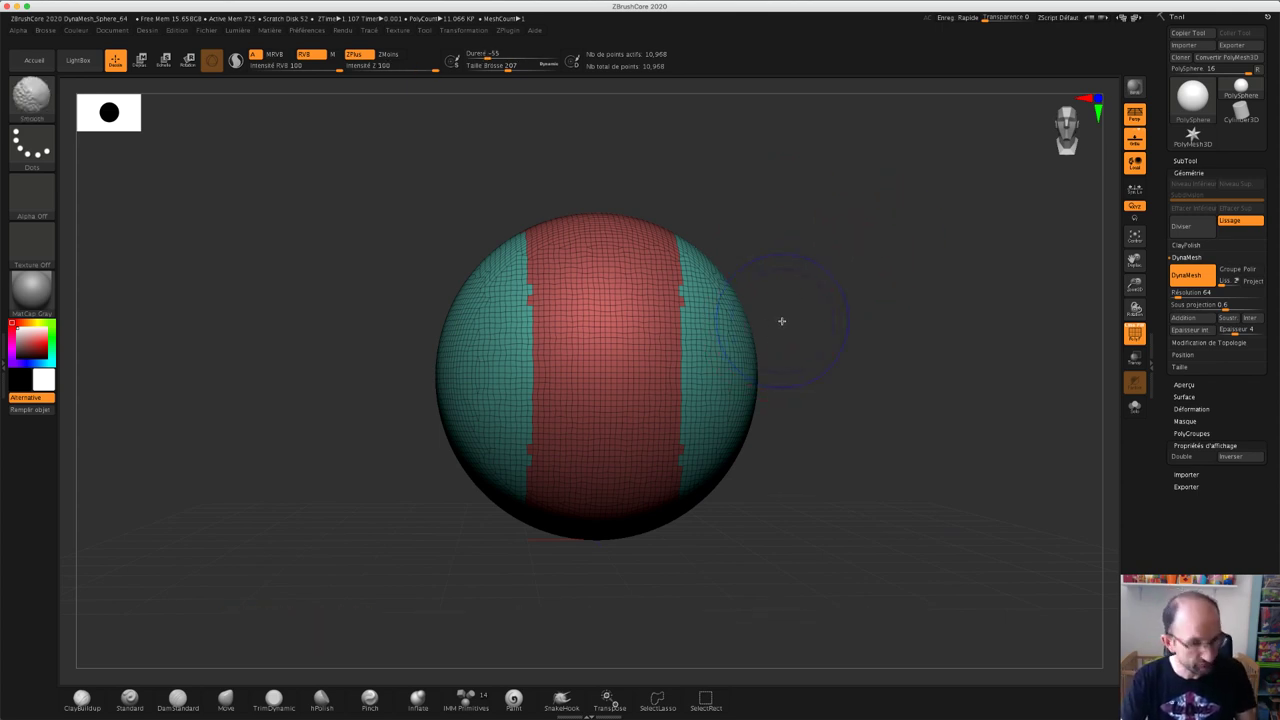
Hide the red band polygroup, turn the sphere, then unhide the band
{"action": "left_click", "coordinate": [735, 350], "text": "ctrl+shift"}
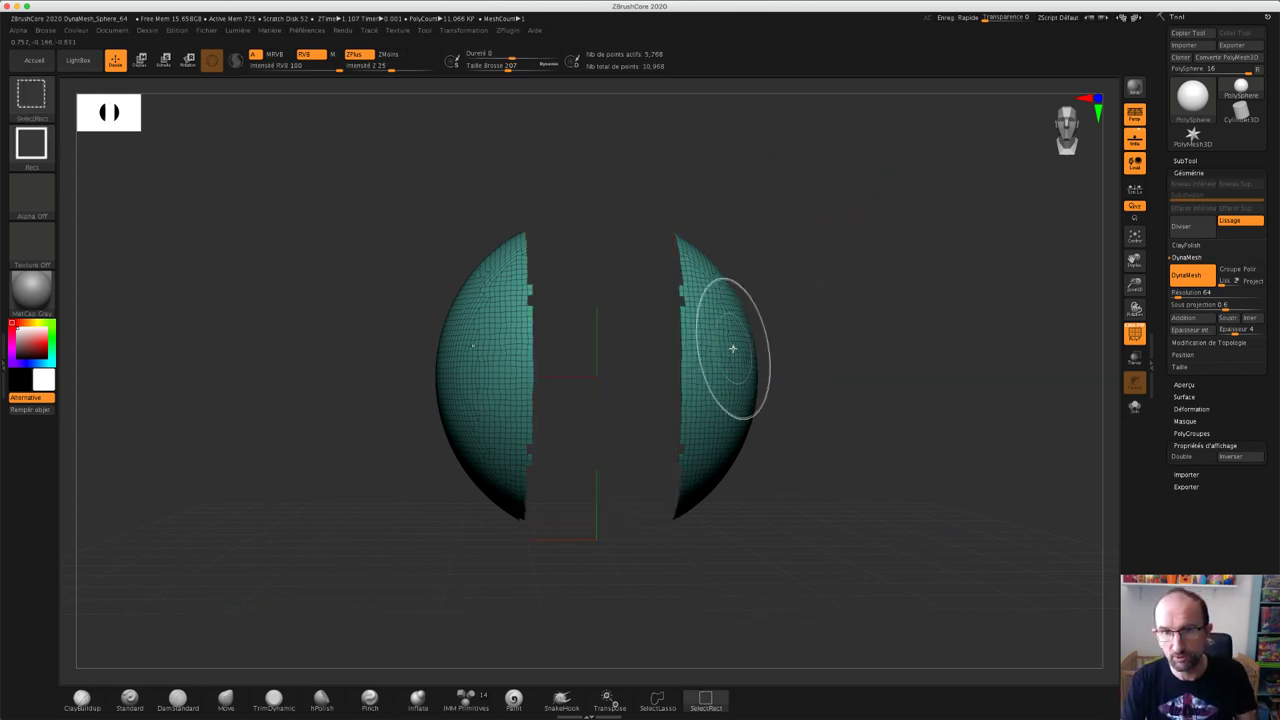
{"action": "mouse_move", "coordinate": [827, 310]}
{"action": "left_mouse_down"}
{"action": "mouse_move", "coordinate": [851, 303]}
{"action": "mouse_move", "coordinate": [811, 314]}
{"action": "mouse_move", "coordinate": [831, 308]}
{"action": "left_mouse_up"}
{"action": "left_click", "coordinate": [861, 288], "text": "ctrl+shift"}
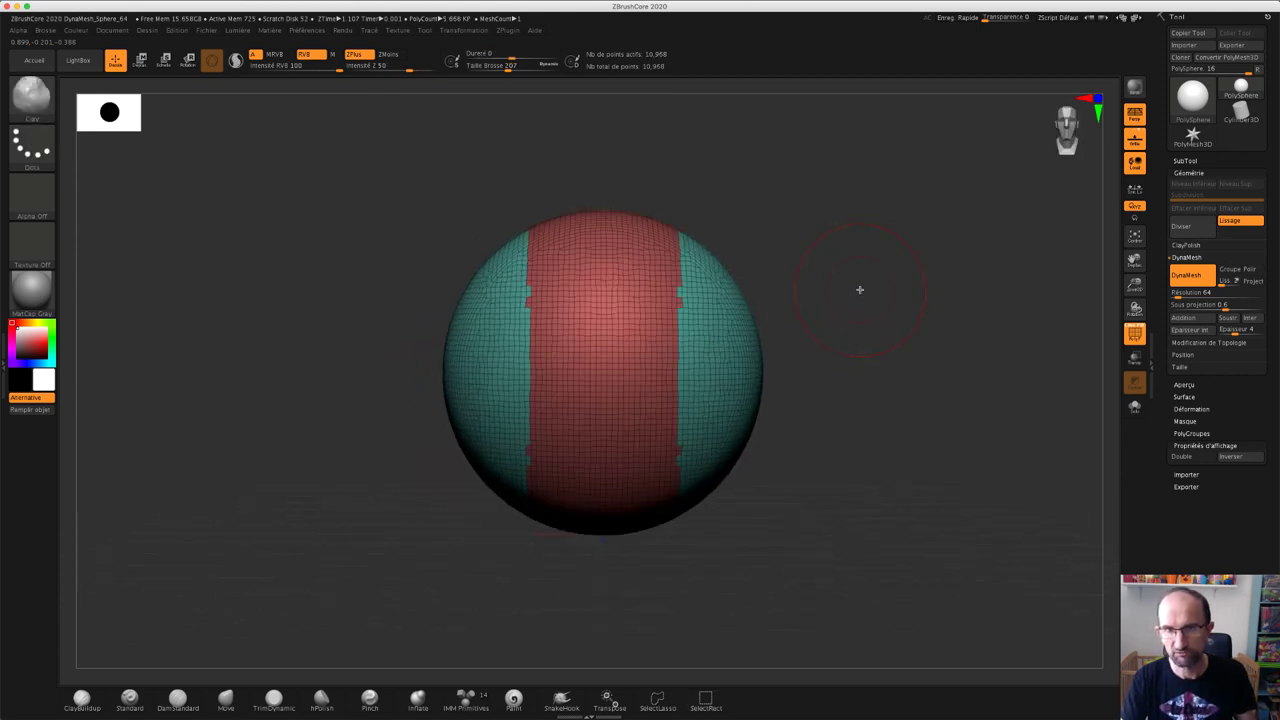
Isolate the red middle band and enable Double so the ring's inner wall shows
{"action": "left_click", "coordinate": [625, 358], "text": "ctrl+shift"}
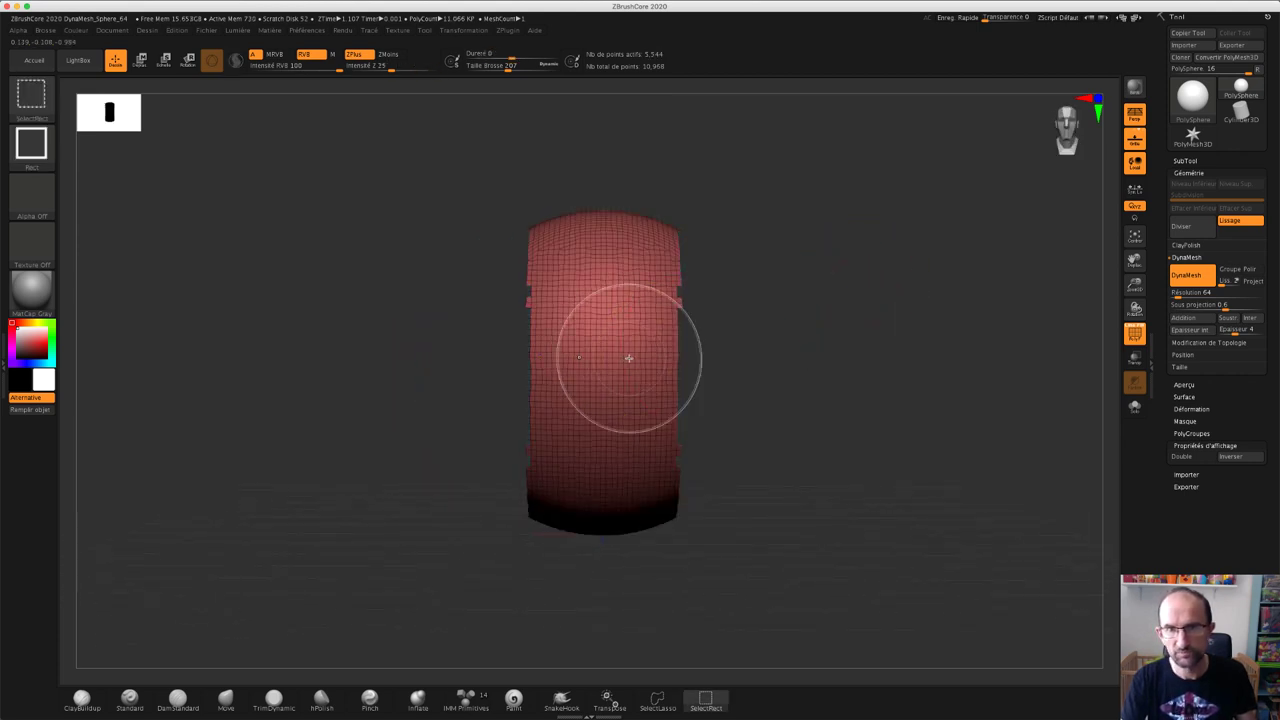
{"action": "mouse_move", "coordinate": [812, 302]}
{"action": "left_mouse_down"}
{"action": "mouse_move", "coordinate": [786, 297]}
{"action": "mouse_move", "coordinate": [809, 303]}
{"action": "left_mouse_up"}
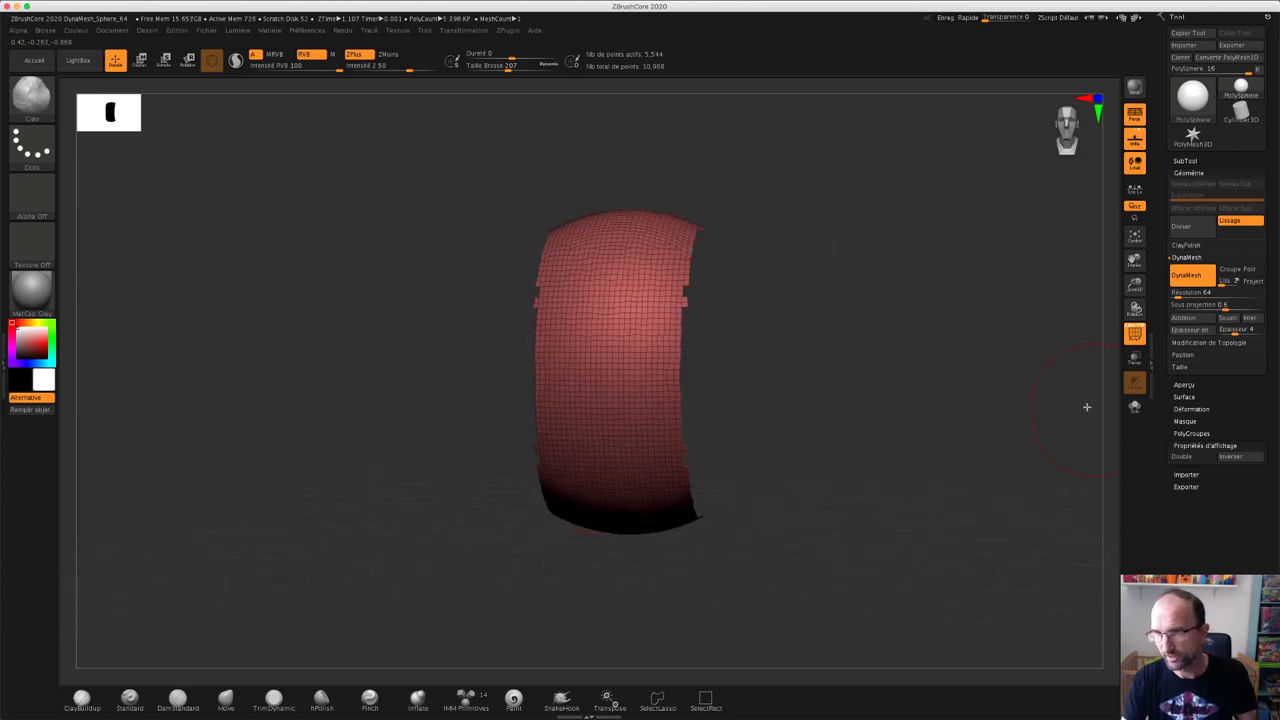
{"action": "left_click", "coordinate": [1181, 456]}
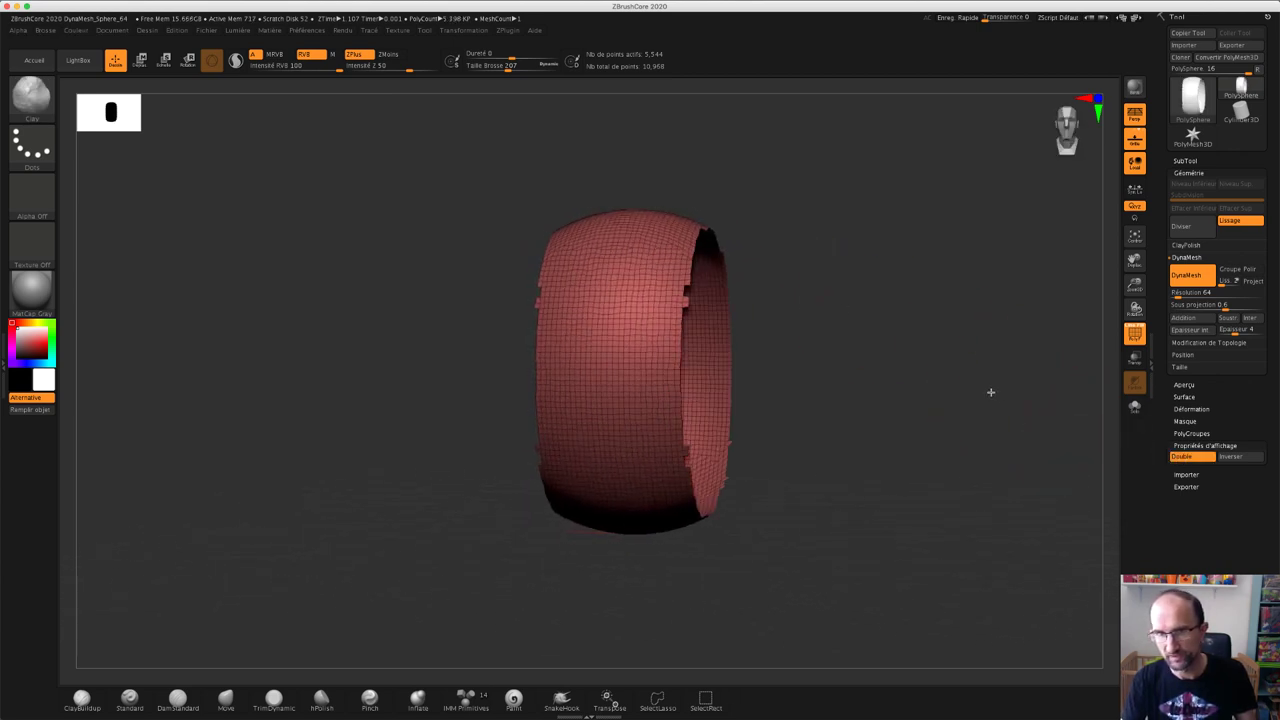
{"action": "mouse_move", "coordinate": [990, 392]}
{"action": "left_mouse_down"}
{"action": "mouse_move", "coordinate": [946, 389]}
{"action": "mouse_move", "coordinate": [960, 426]}
{"action": "mouse_move", "coordinate": [989, 423]}
{"action": "mouse_move", "coordinate": [987, 404]}
{"action": "left_mouse_up"}
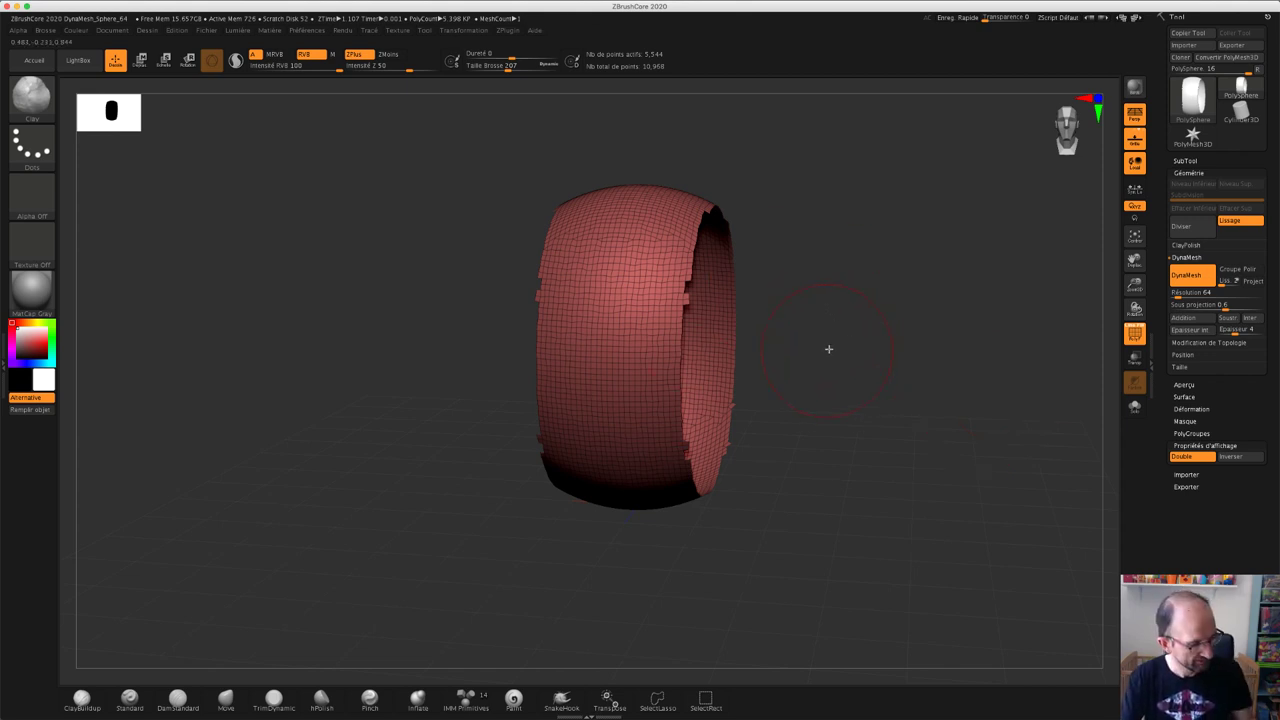
{"action": "left_click_drag", "start_coordinate": [825, 322], "coordinate": [834, 321], "text": "shift"}
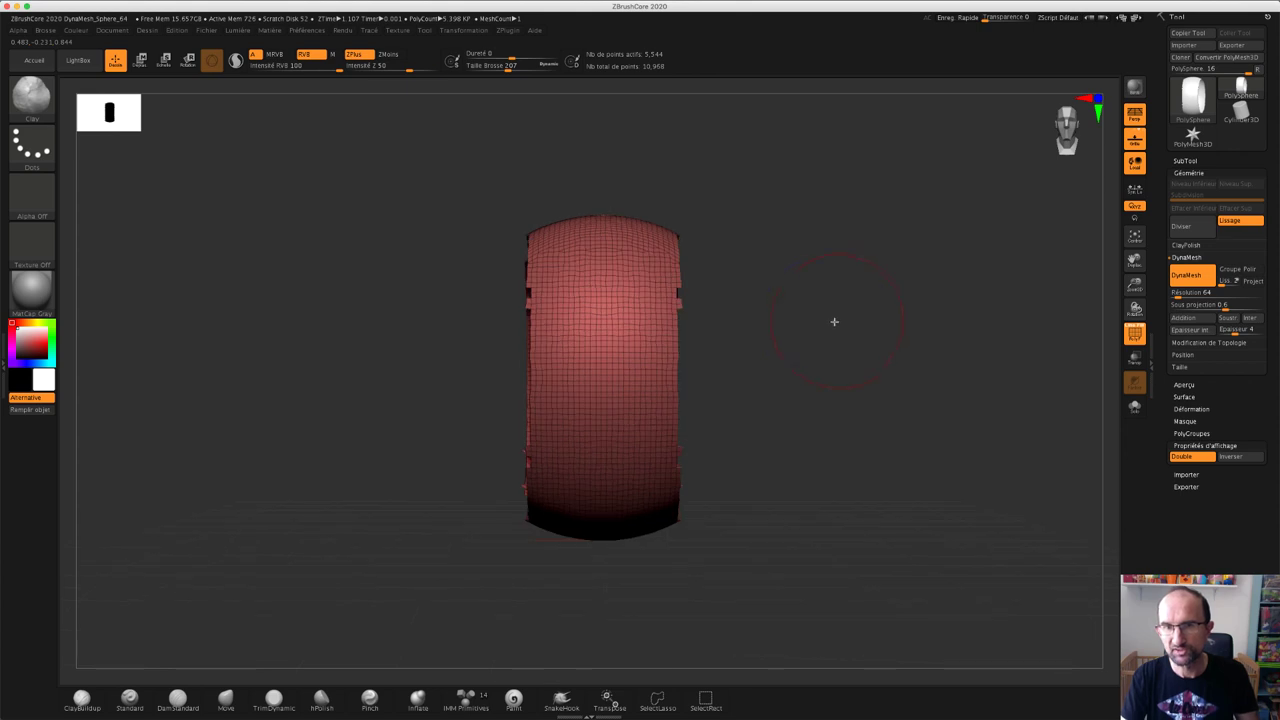
{"action": "left_click", "coordinate": [842, 326], "text": "ctrl+shift"}
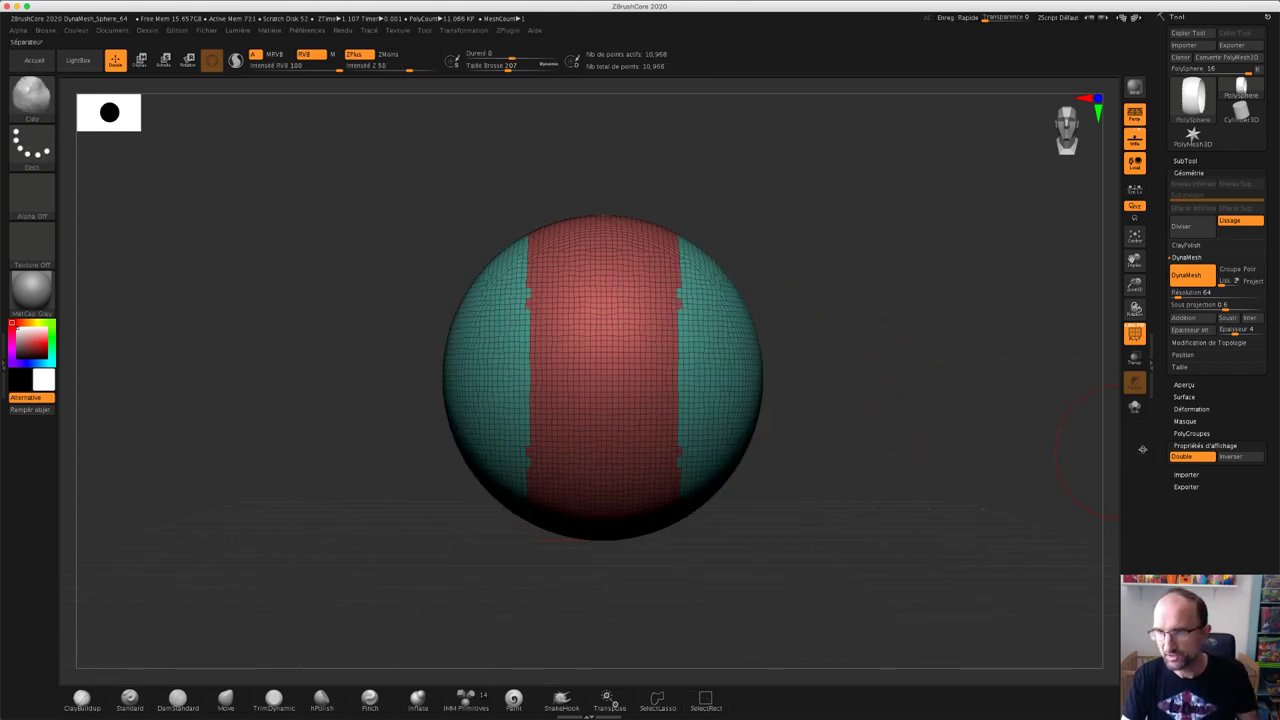
{"action": "left_click", "coordinate": [1182, 457]}
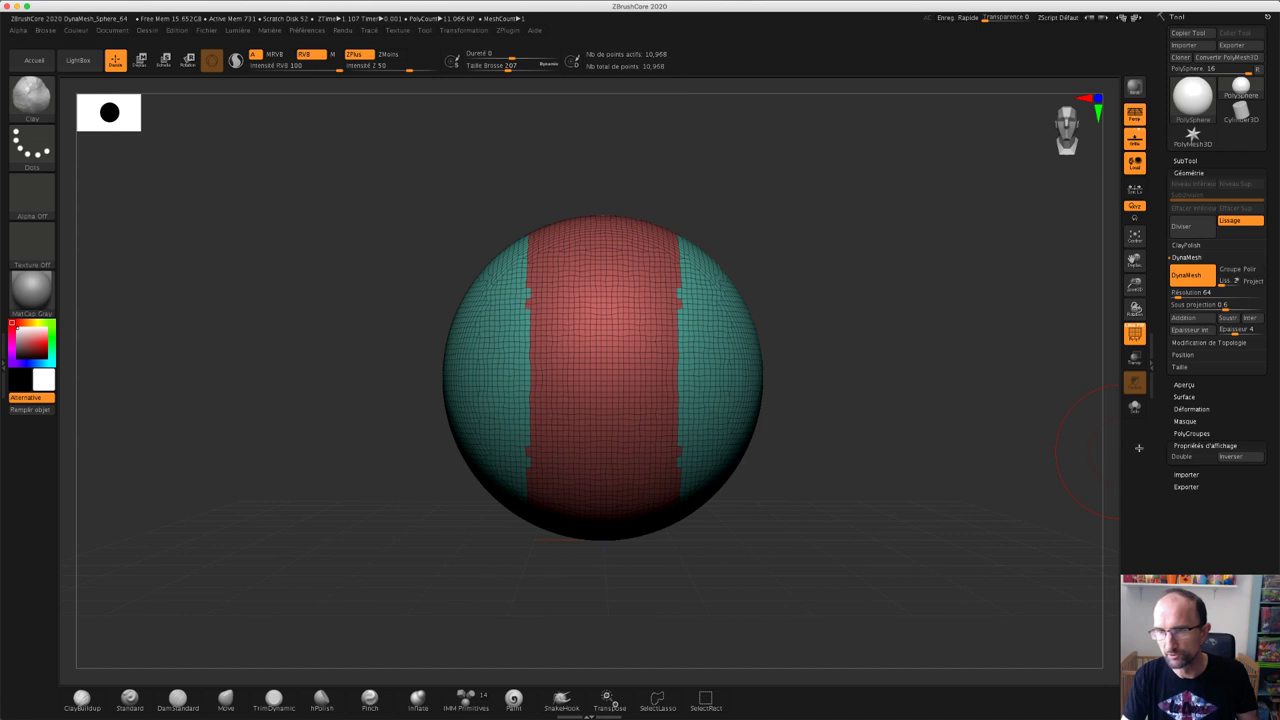
{"action": "left_click", "coordinate": [623, 380], "text": "ctrl+shift"}
{"action": "mouse_move", "coordinate": [746, 349]}
{"action": "left_mouse_down"}
{"action": "mouse_move", "coordinate": [784, 356]}
{"action": "mouse_move", "coordinate": [717, 380]}
{"action": "mouse_move", "coordinate": [743, 389]}
{"action": "left_mouse_up"}
Switch Double display off for the band, then flip its normals with Inverser
{"action": "left_click", "coordinate": [1173, 458]}
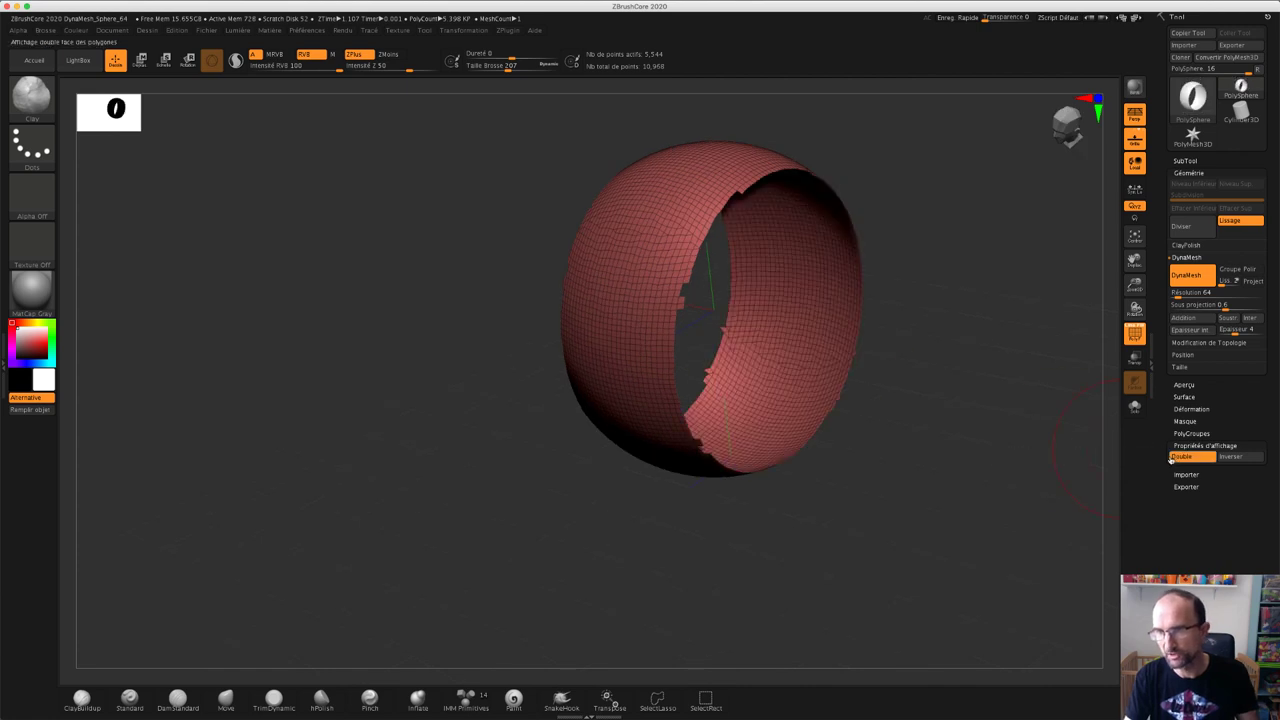
{"action": "left_click", "coordinate": [1181, 457]}
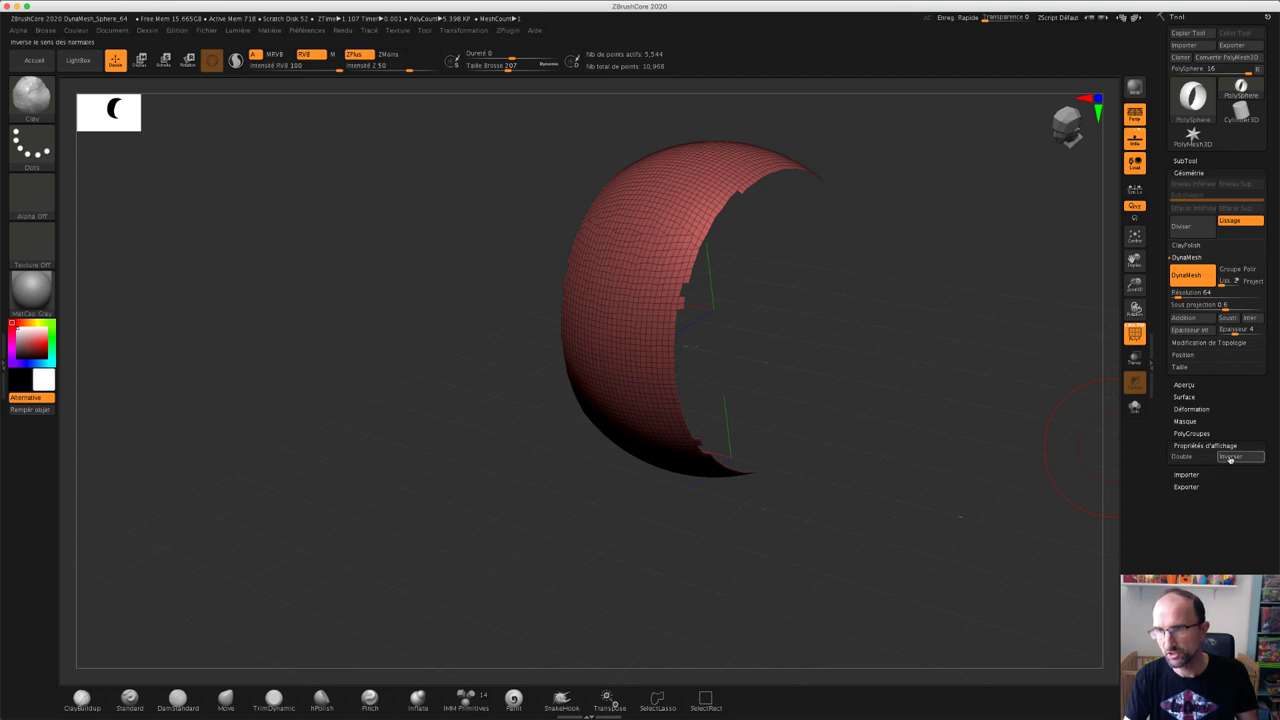
{"action": "left_click", "coordinate": [1230, 457]}
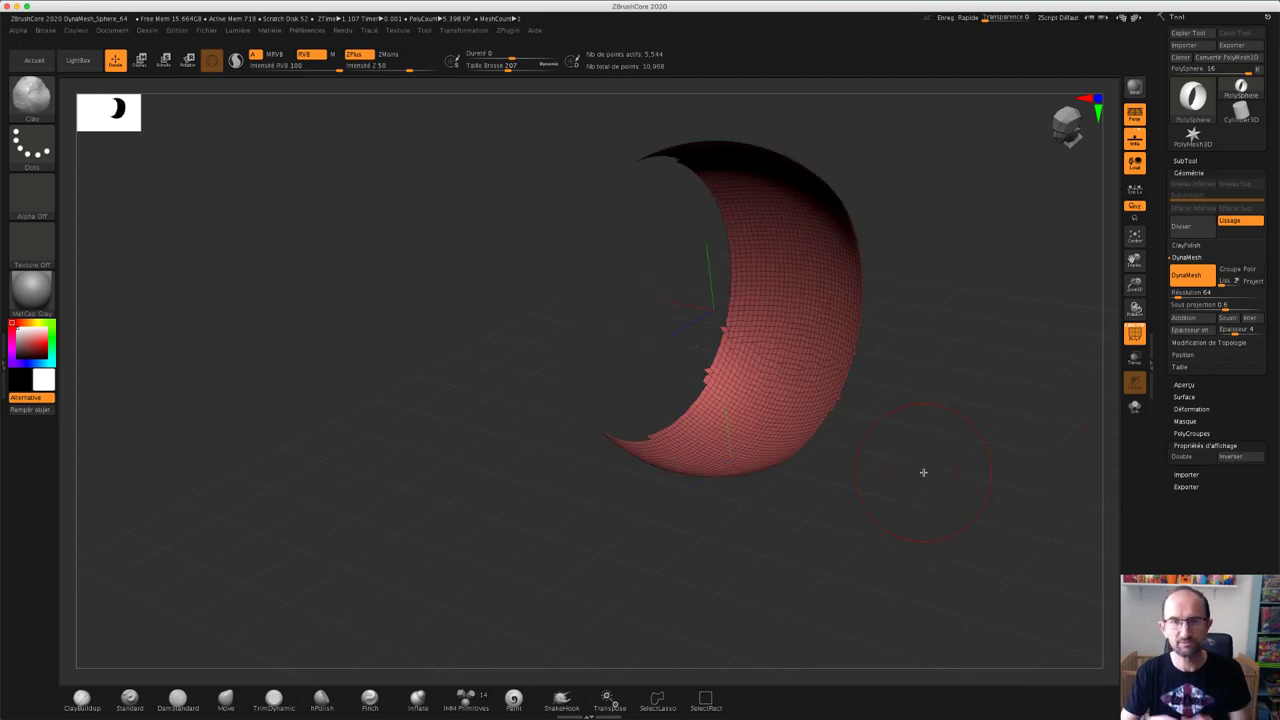